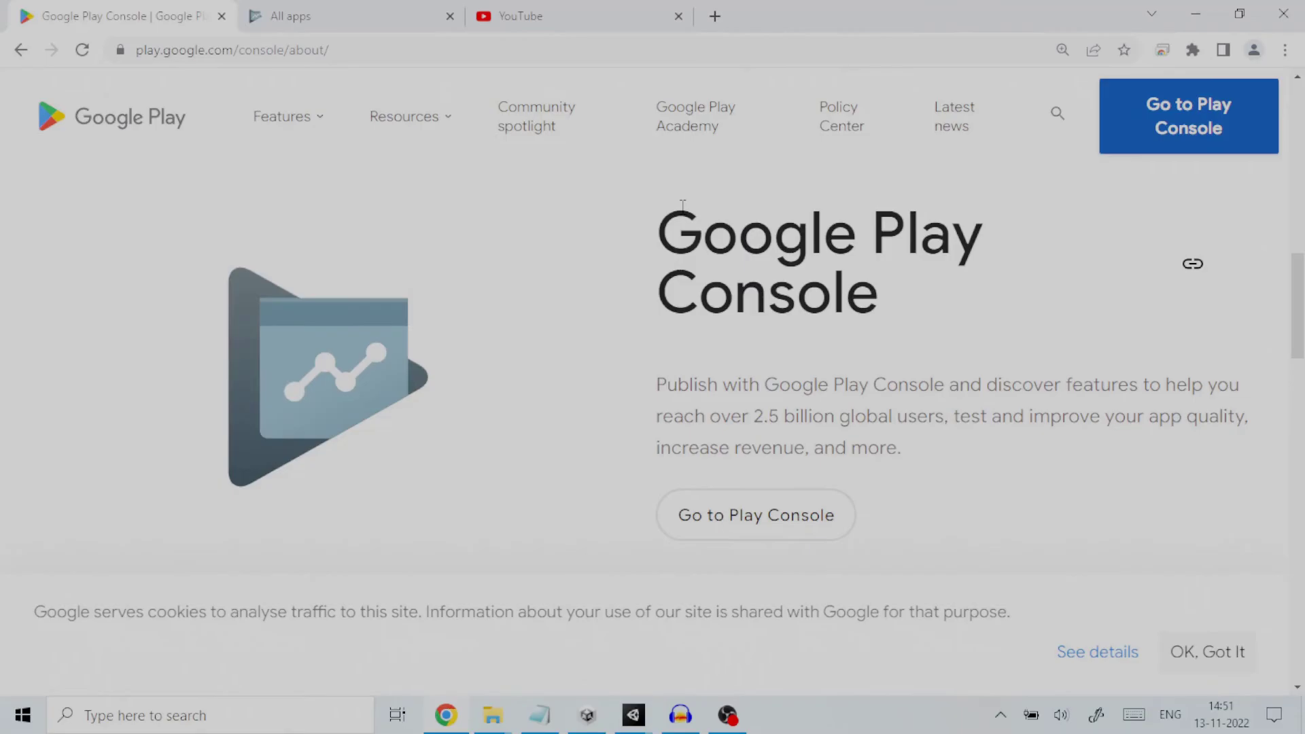
Switch to the 'All apps' tab showing the Play Console app list with Spy Run.
click(358, 17)
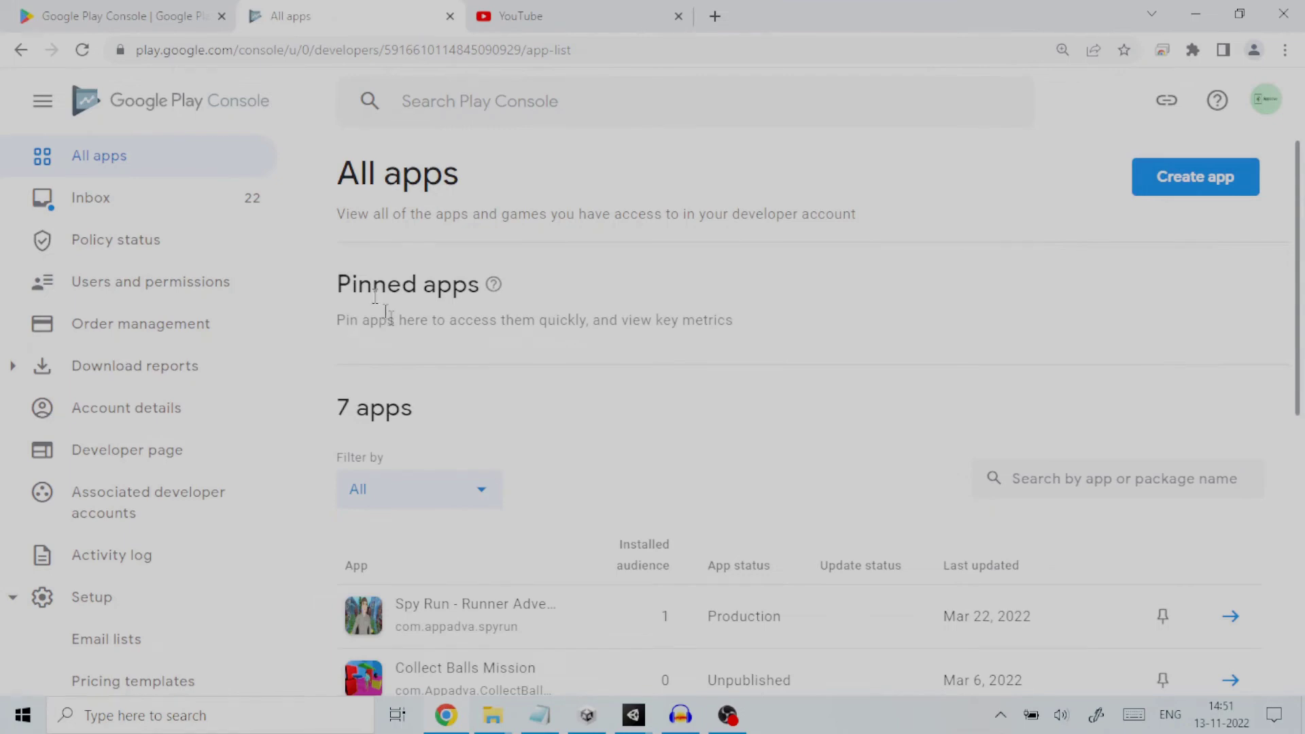
click(446, 610)
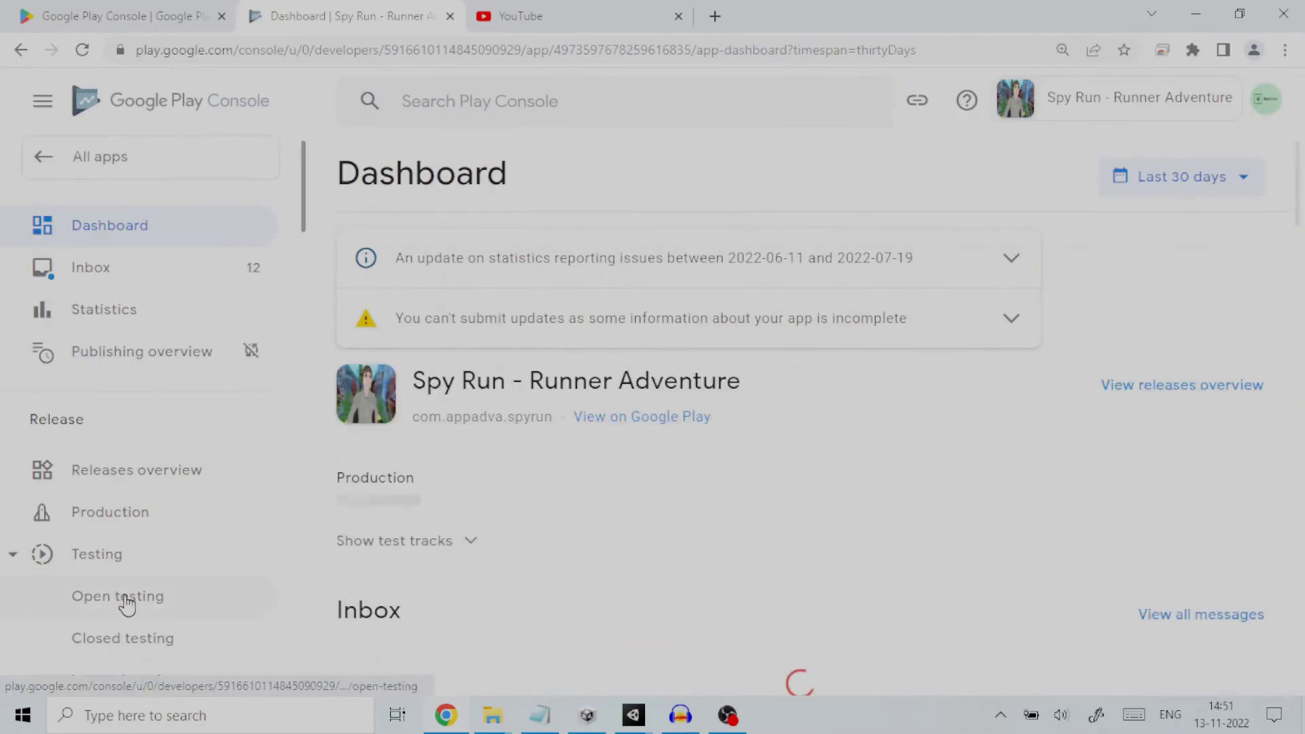
click(126, 602)
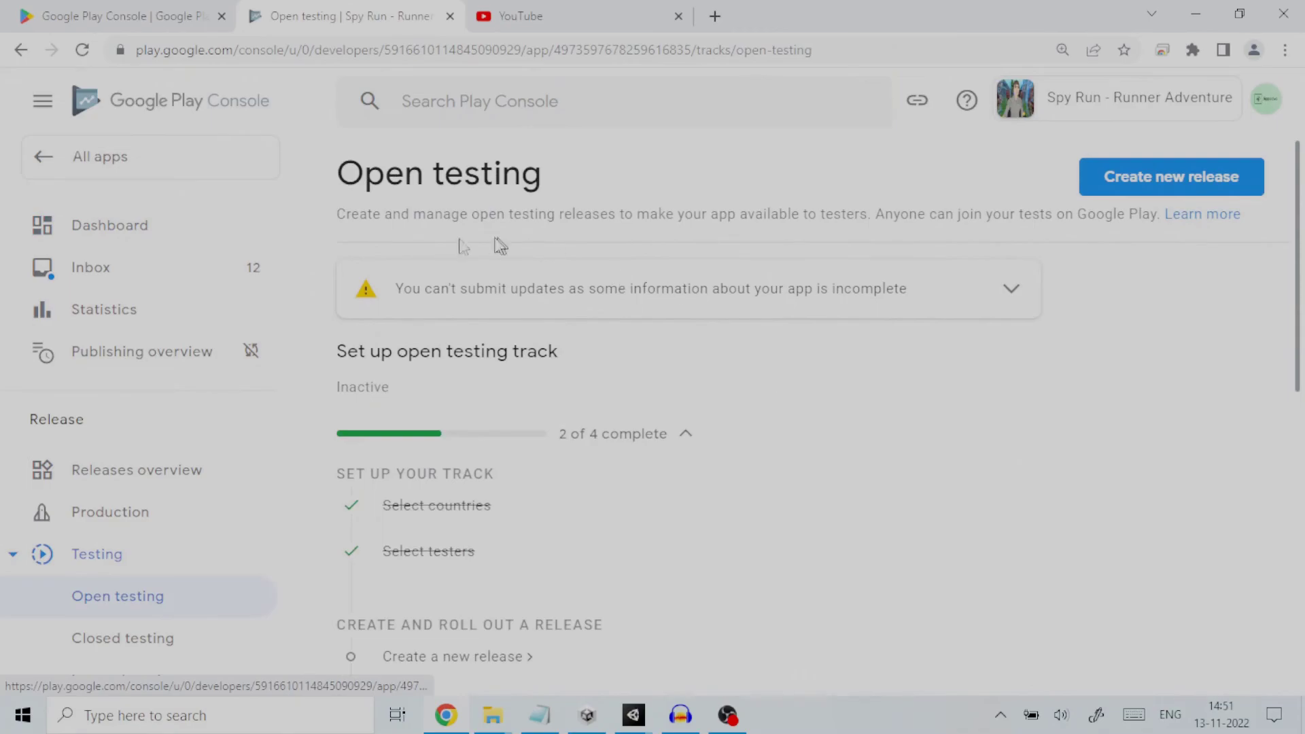
click(126, 641)
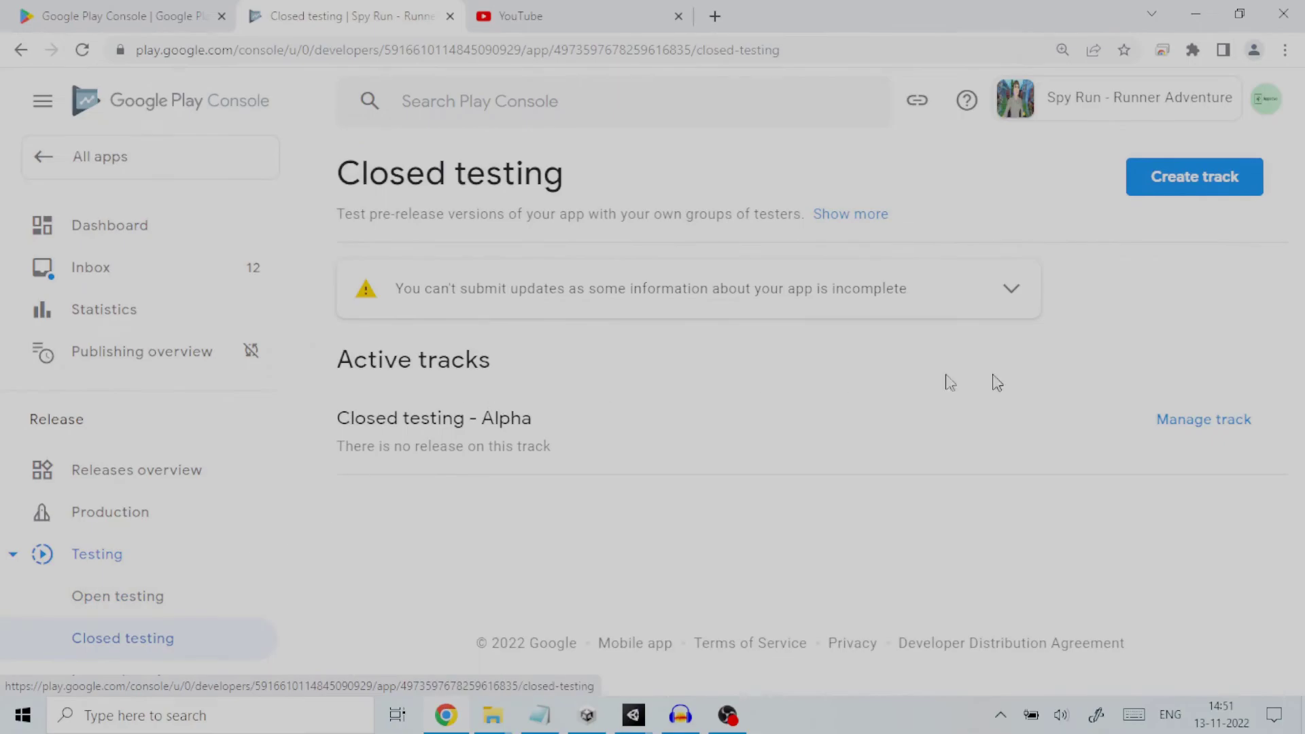
click(1193, 424)
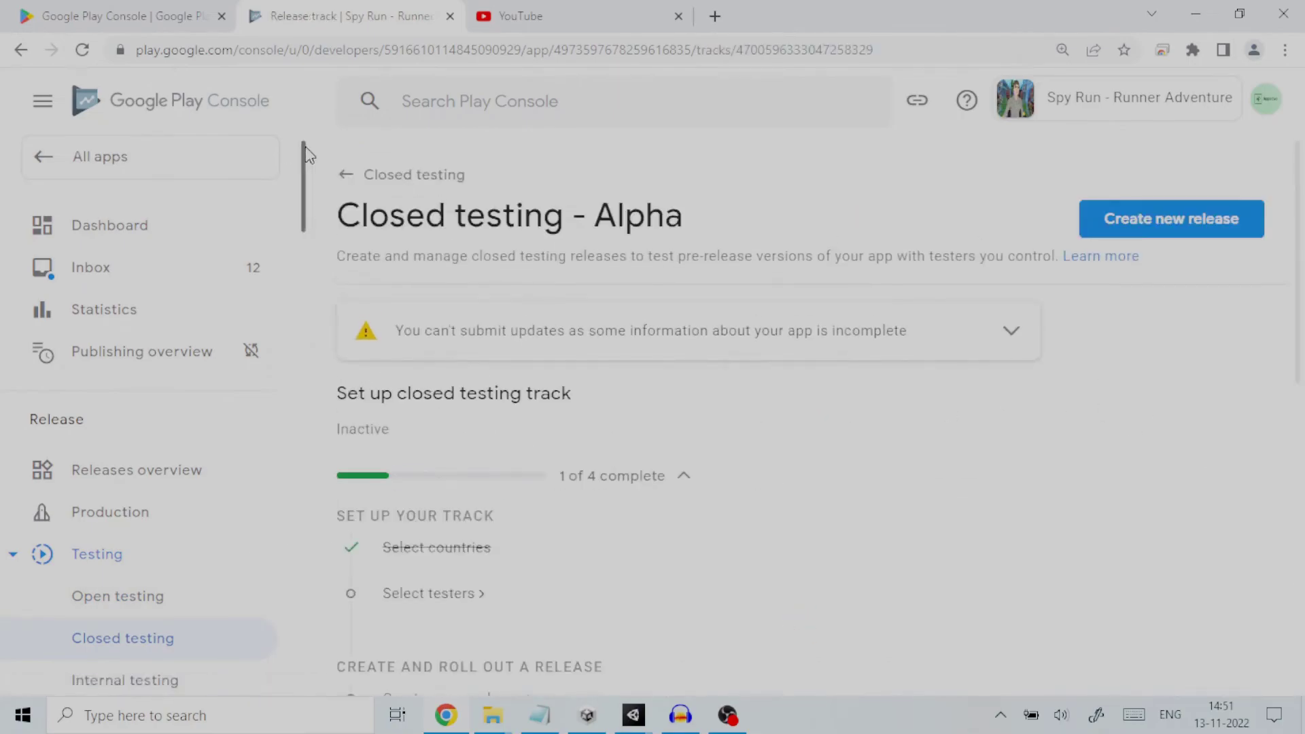
scroll(304, 172, down, 2)
scroll(305, 172, down, 1)
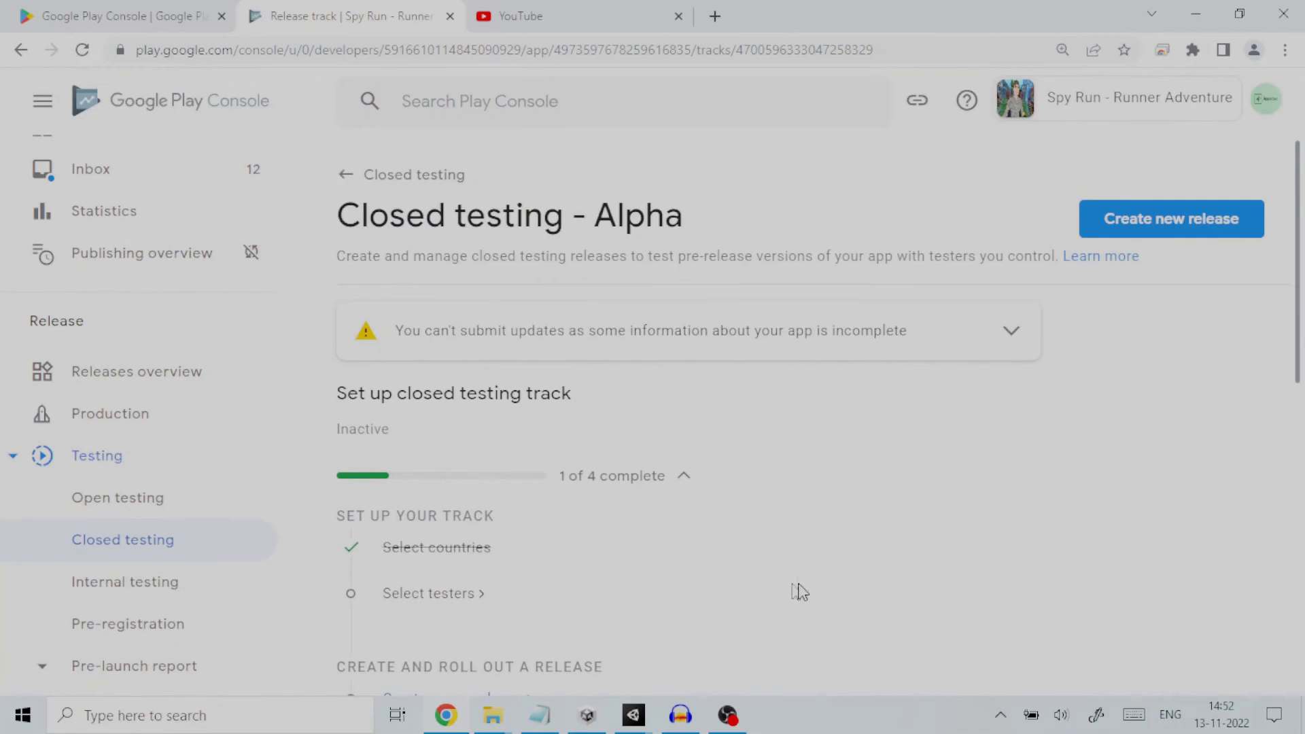
drag(1299, 266, 1299, 459)
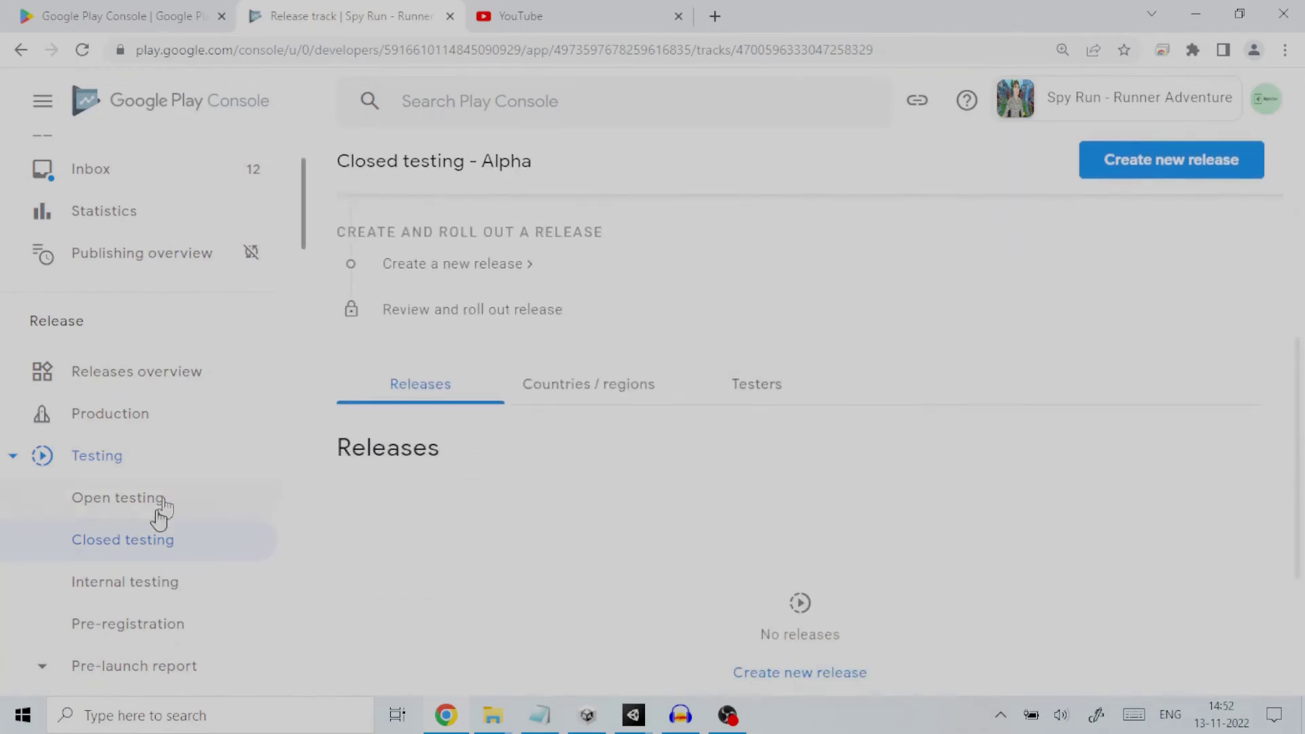
click(113, 582)
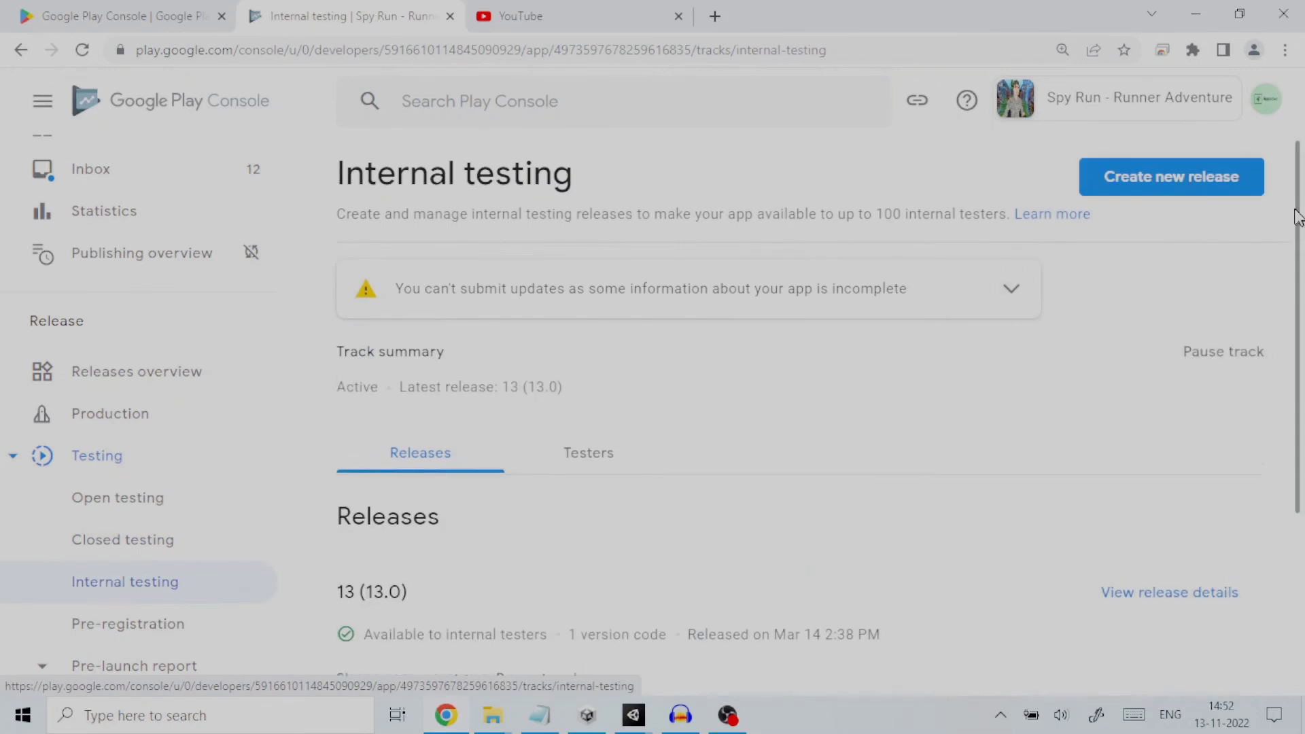
drag(1300, 221, 1299, 429)
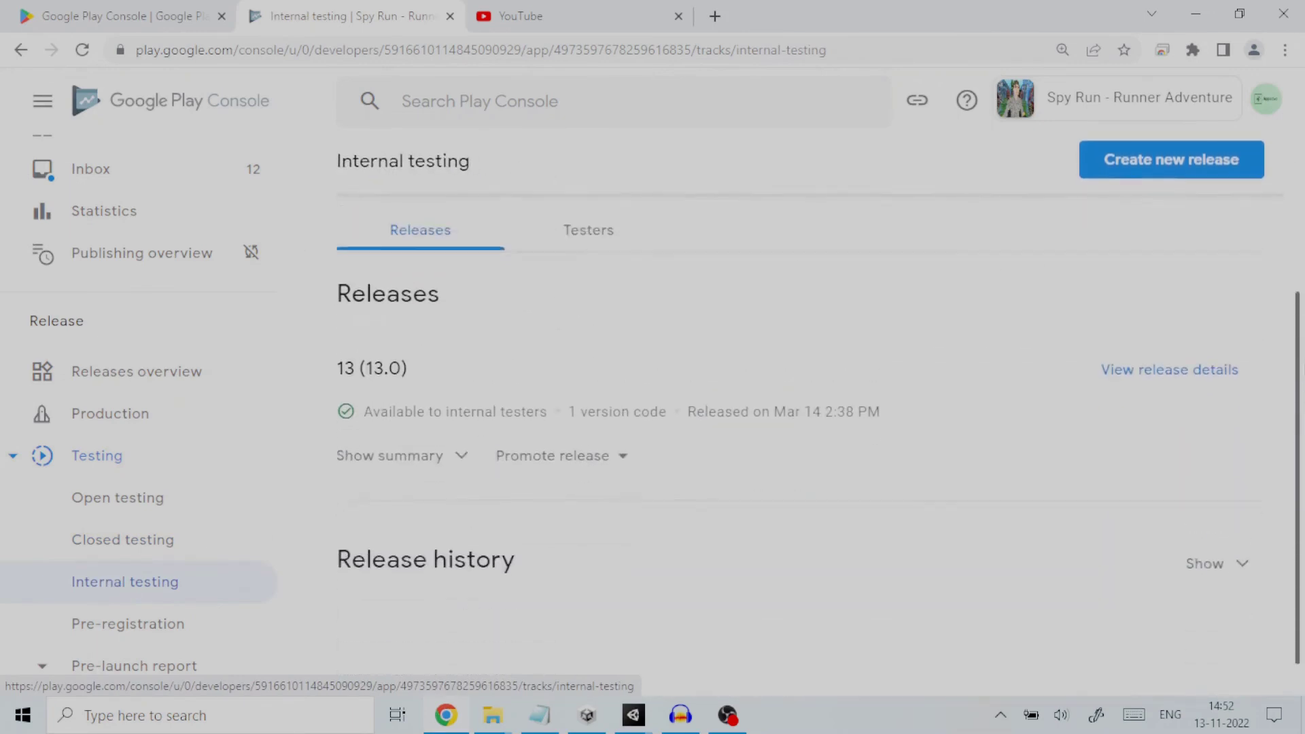
scroll(817, 367, up, 5)
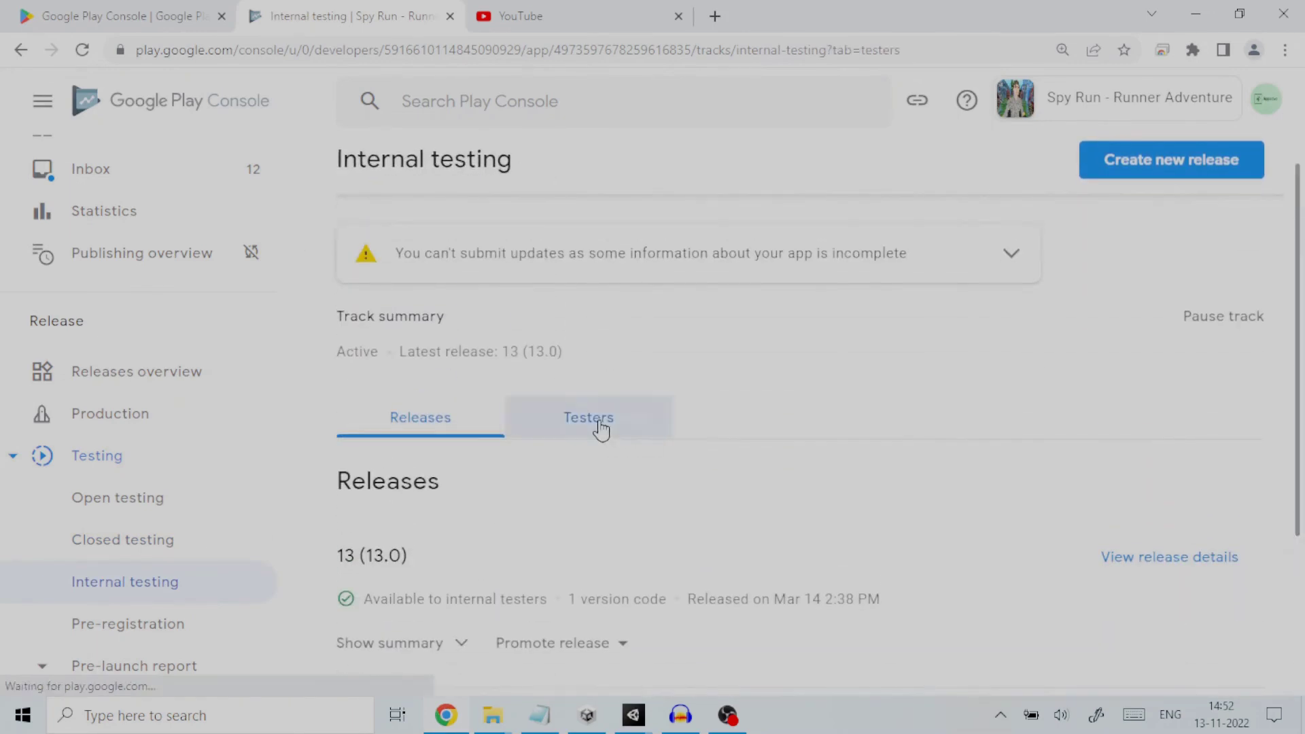
click(600, 427)
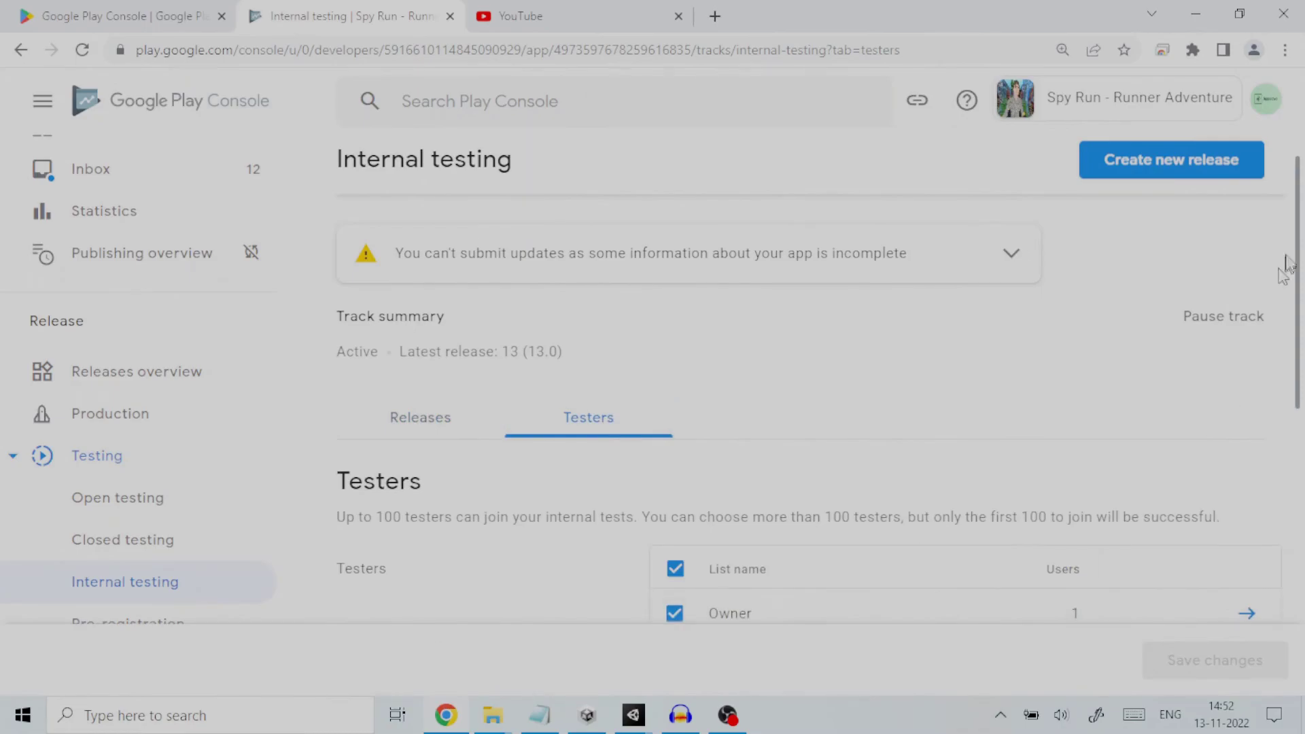
drag(1297, 261, 1297, 398)
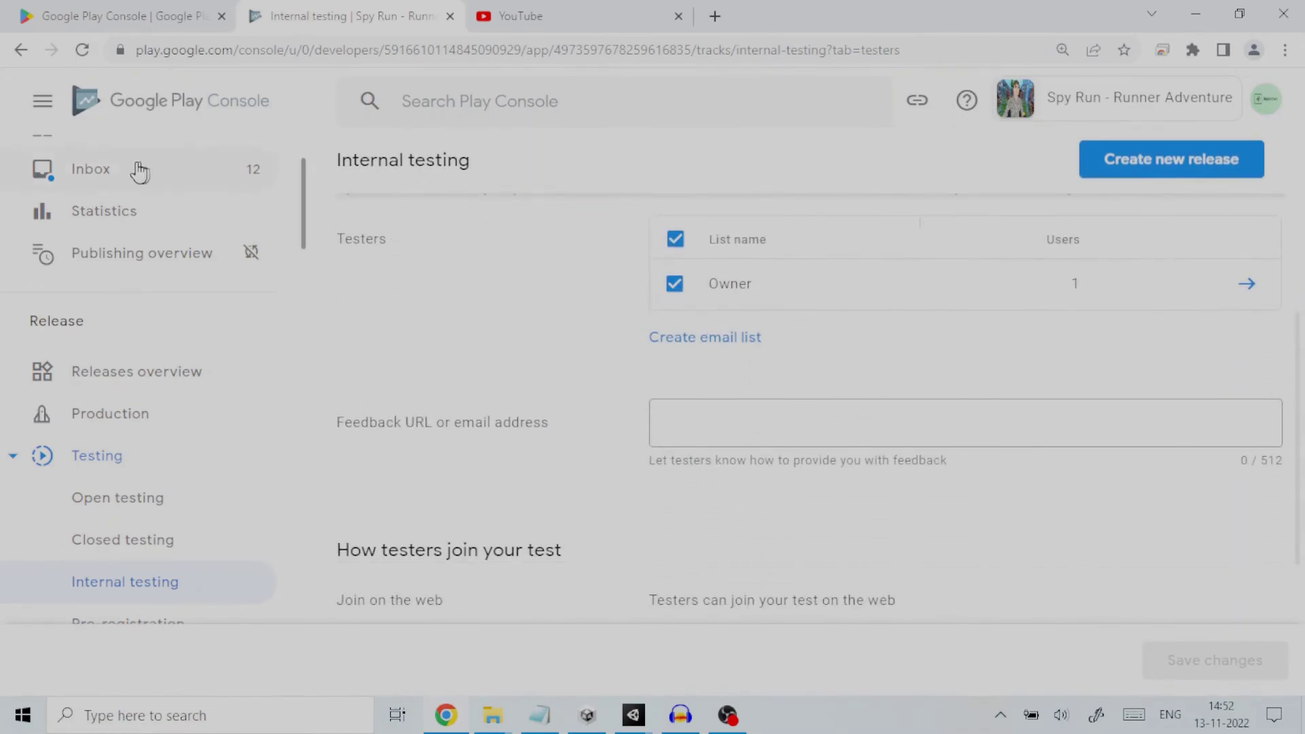
scroll(102, 174, down, 3)
scroll(102, 173, down, 2)
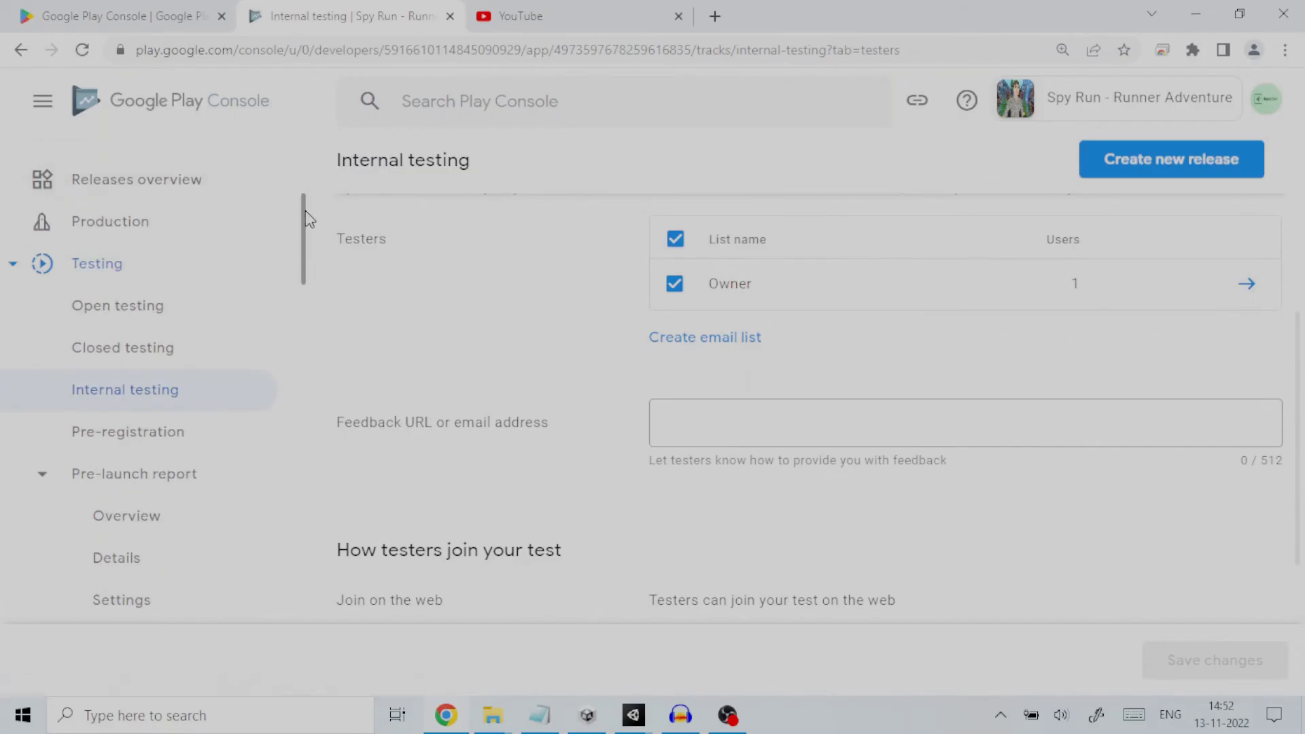
drag(303, 216, 306, 161)
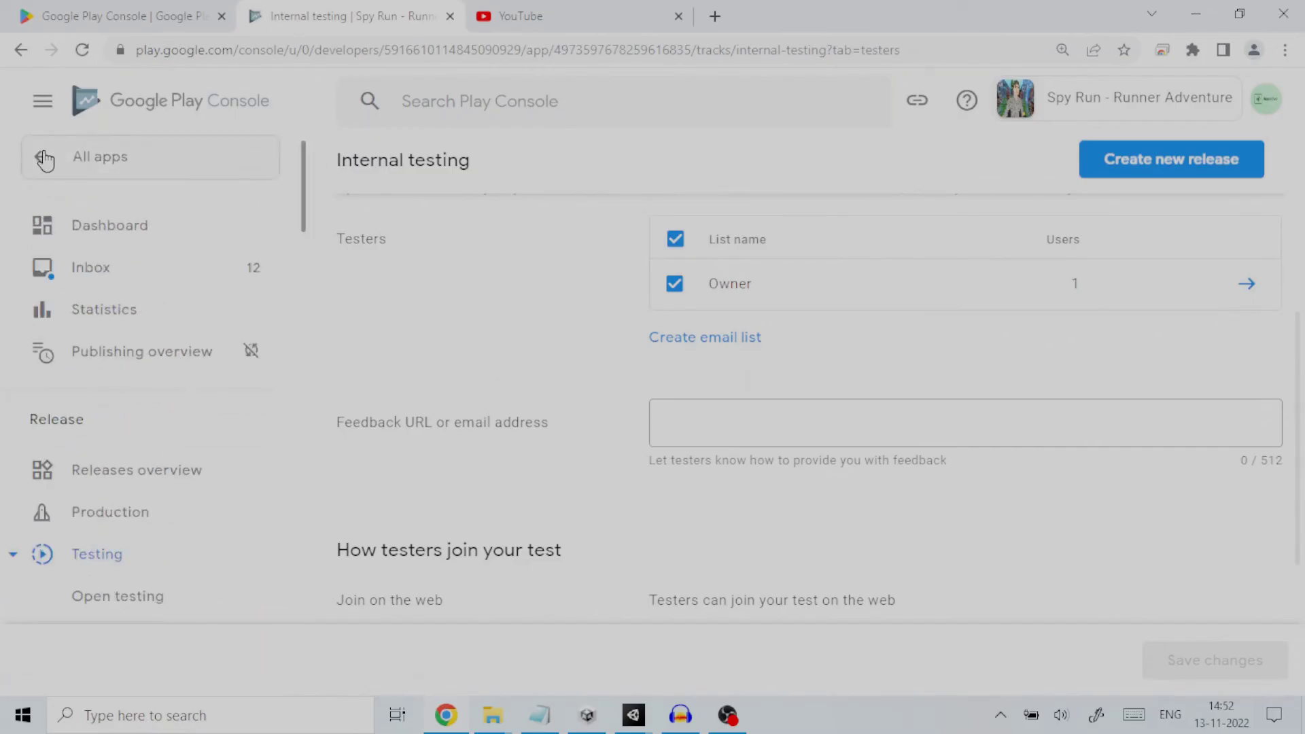
click(46, 160)
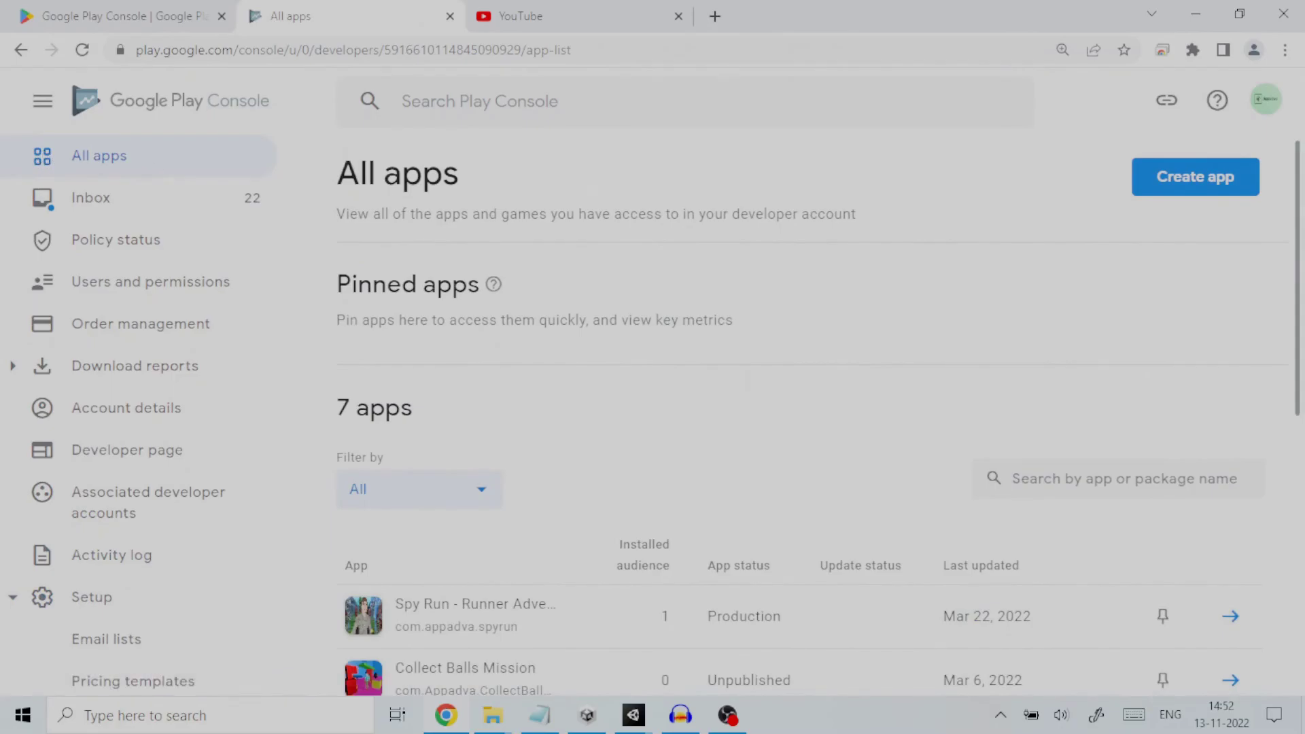
drag(1299, 227, 1298, 250)
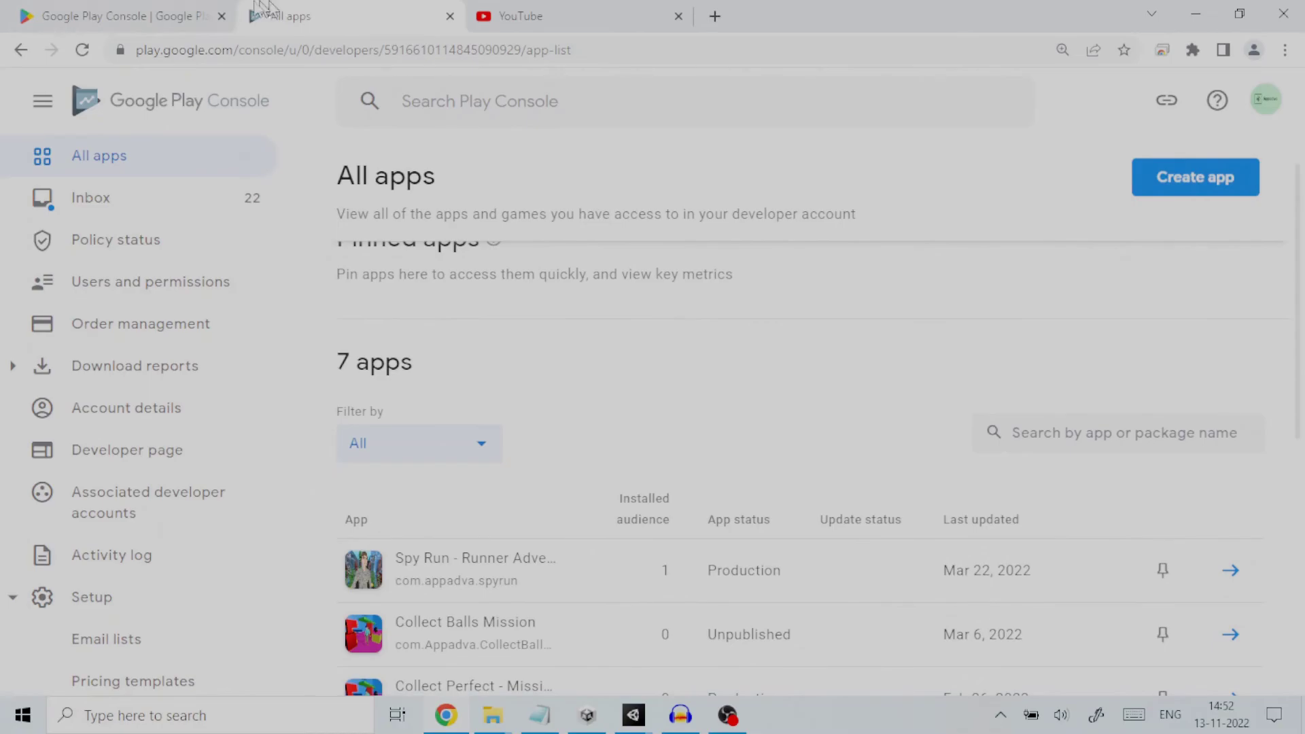
click(117, 16)
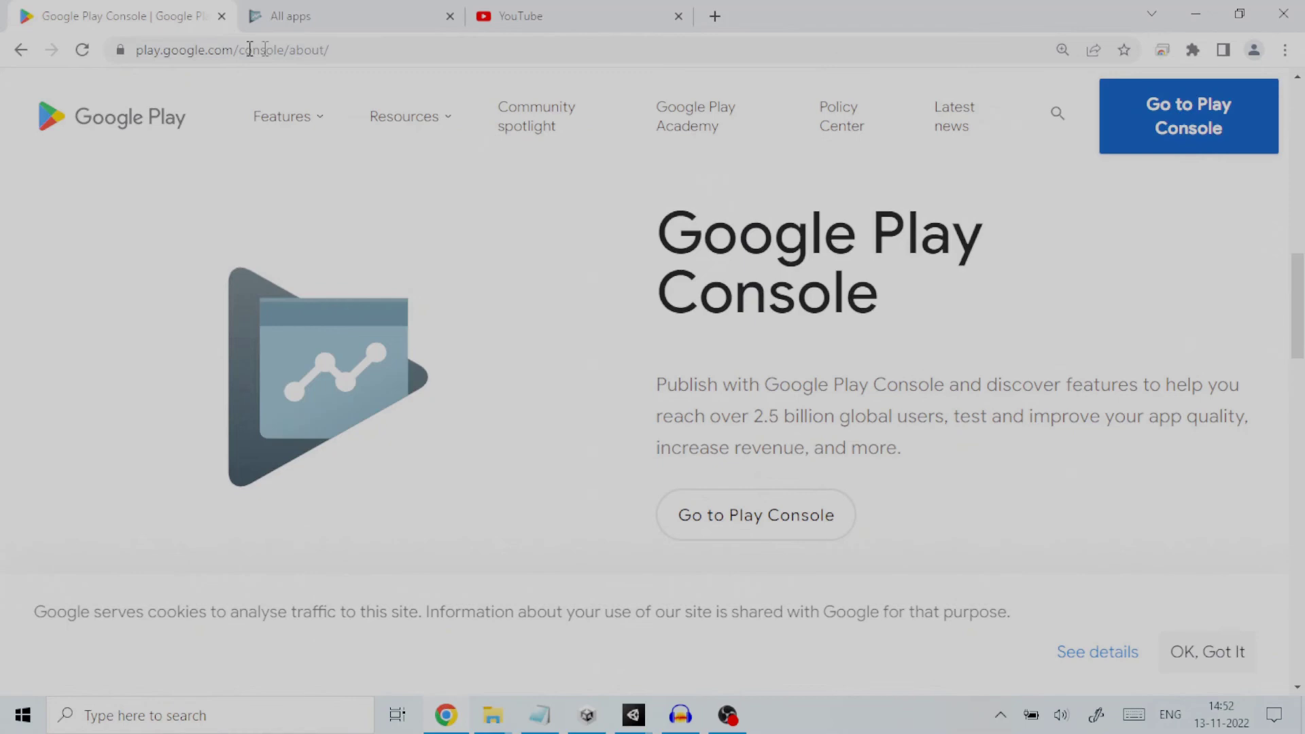
click(337, 16)
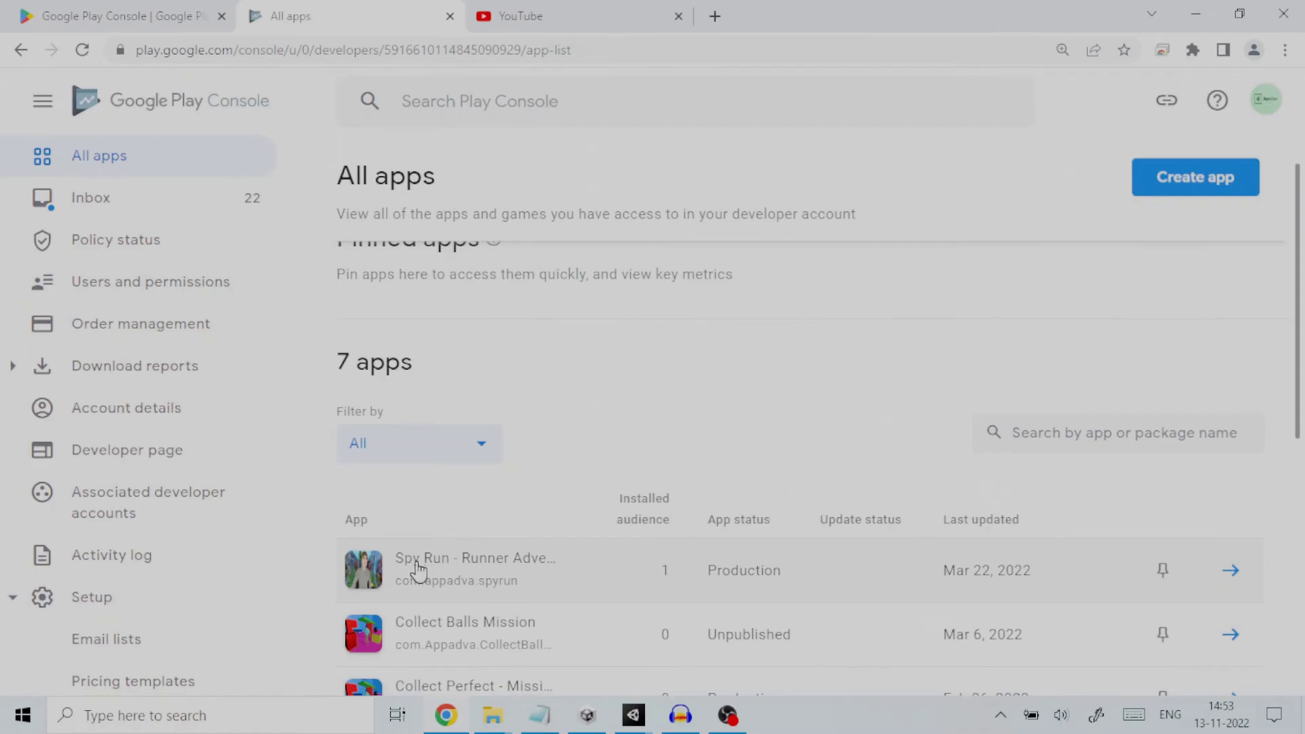
From the Spy Run dashboard, open the internal testing track's testers list under Testing.
click(418, 566)
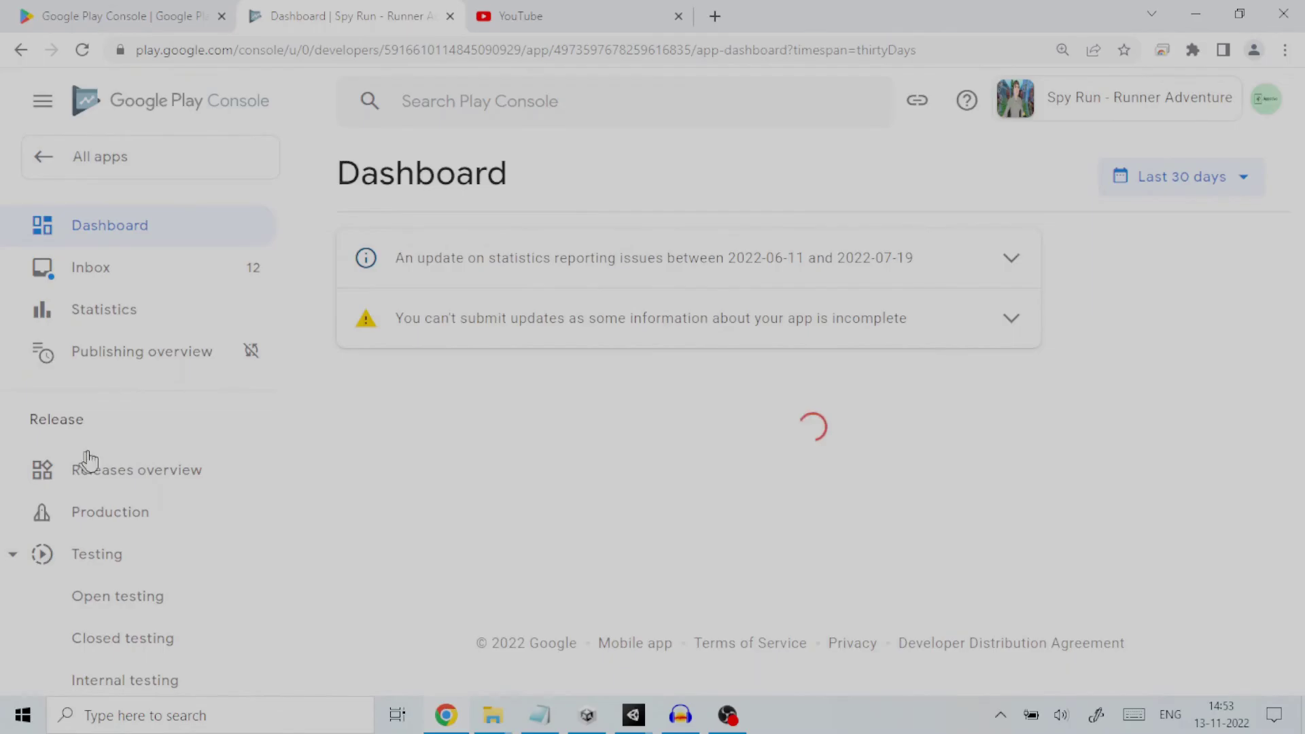
click(16, 558)
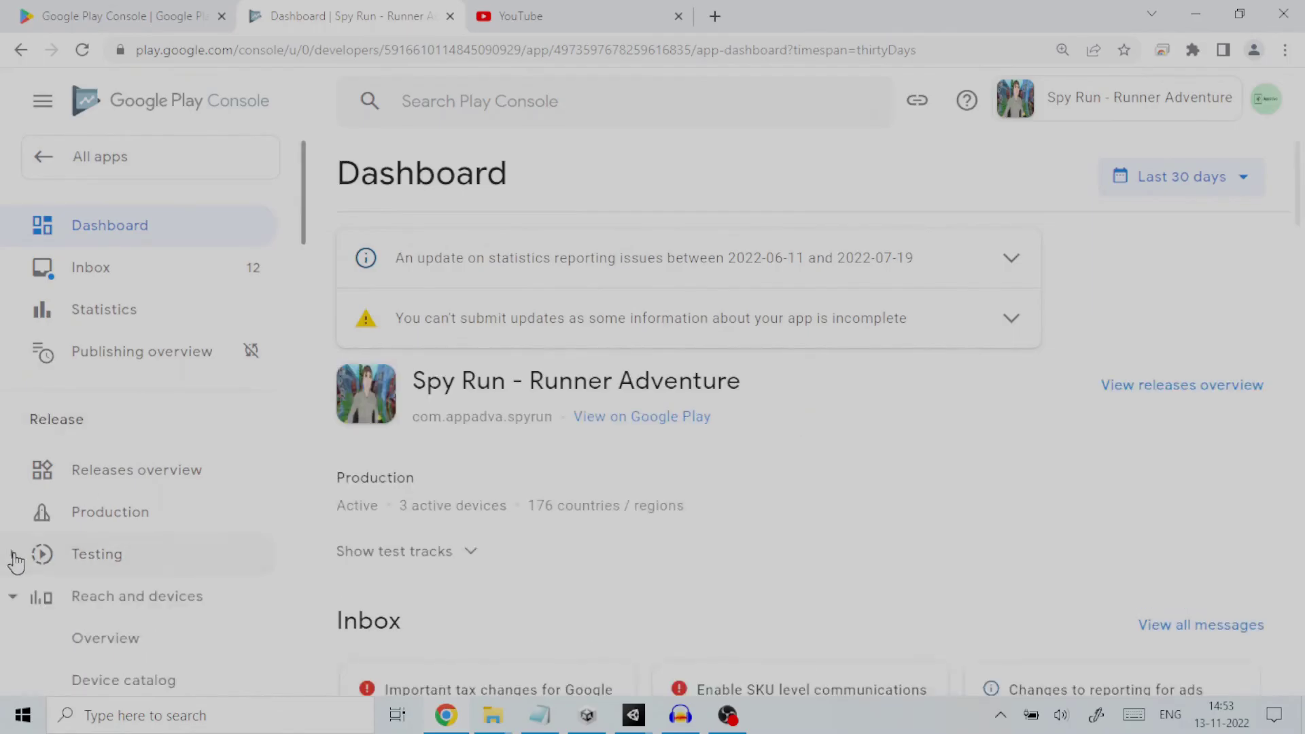
click(15, 559)
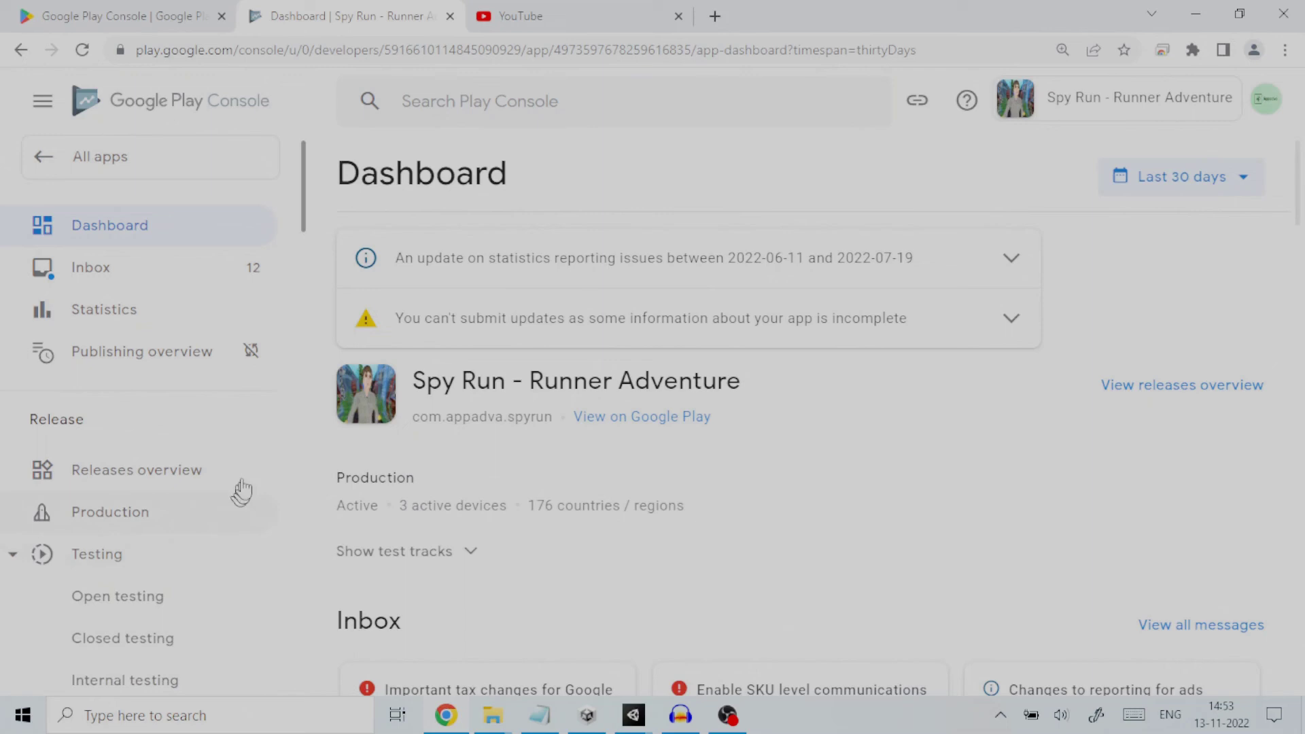
click(140, 690)
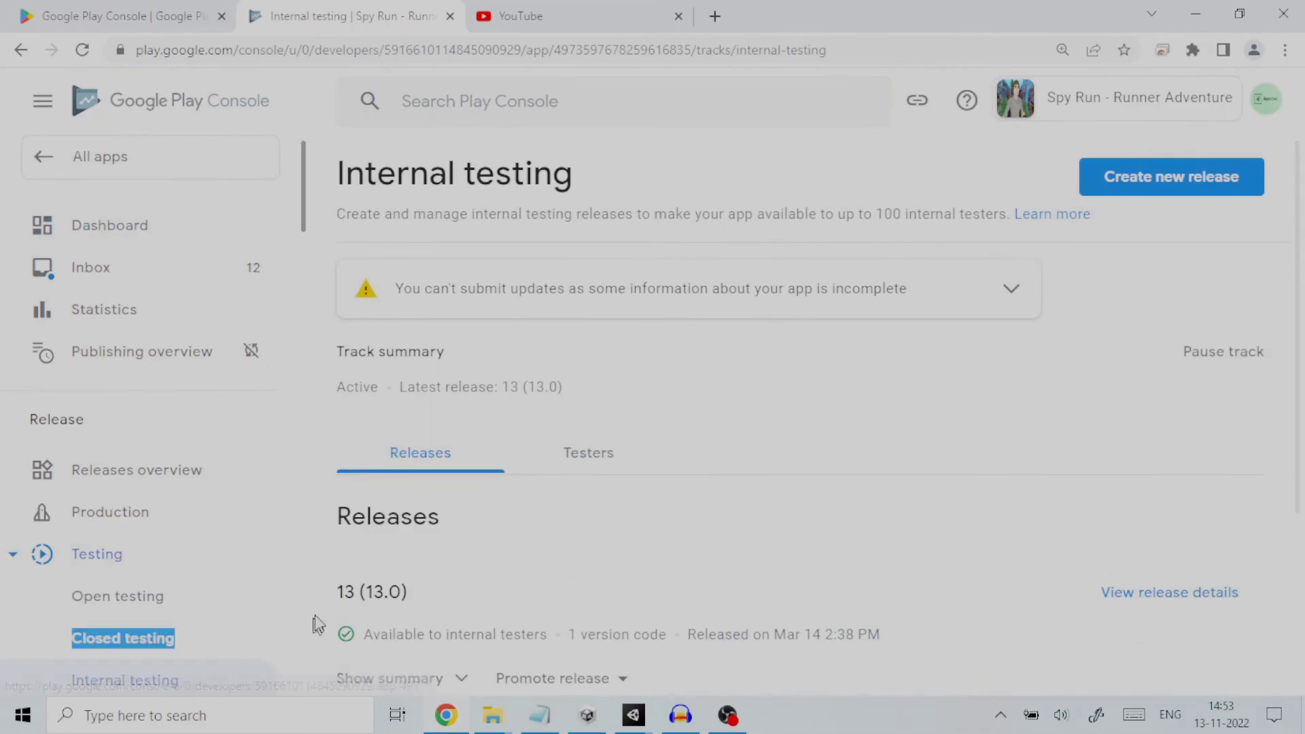
drag(339, 591, 440, 597)
click(429, 597)
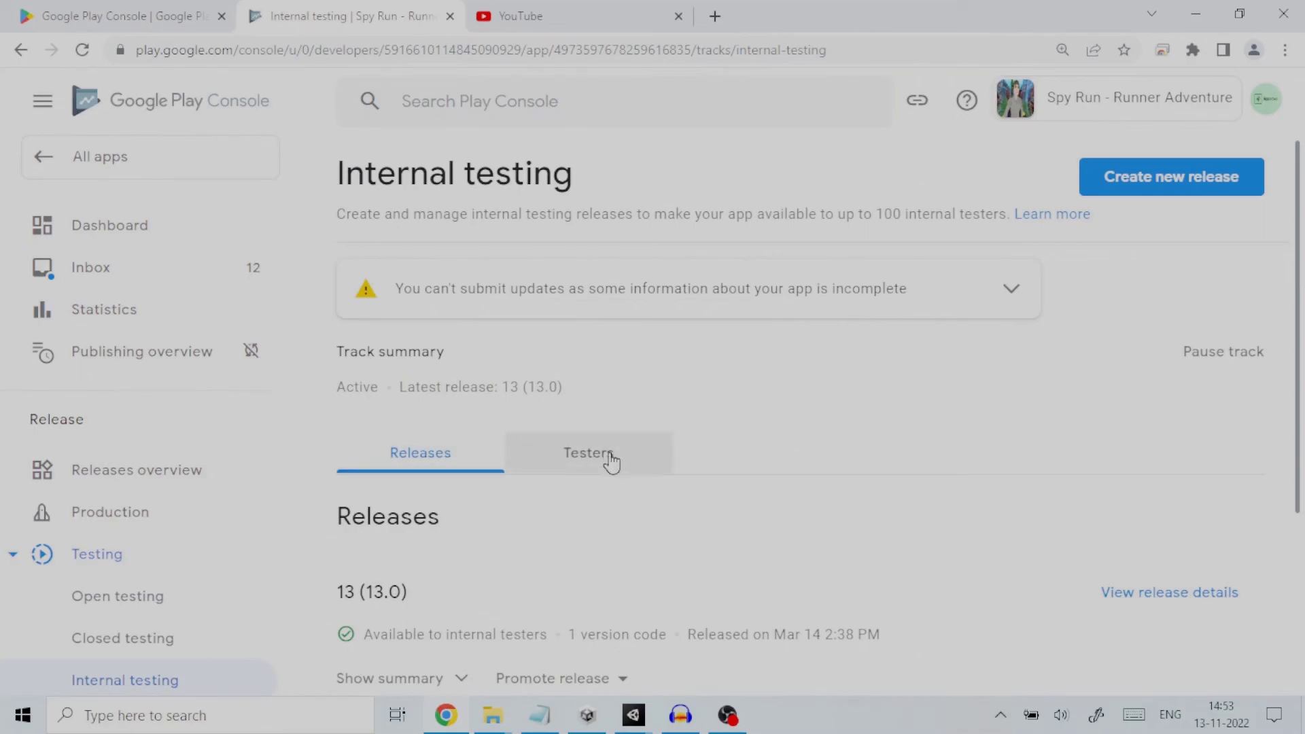
click(574, 459)
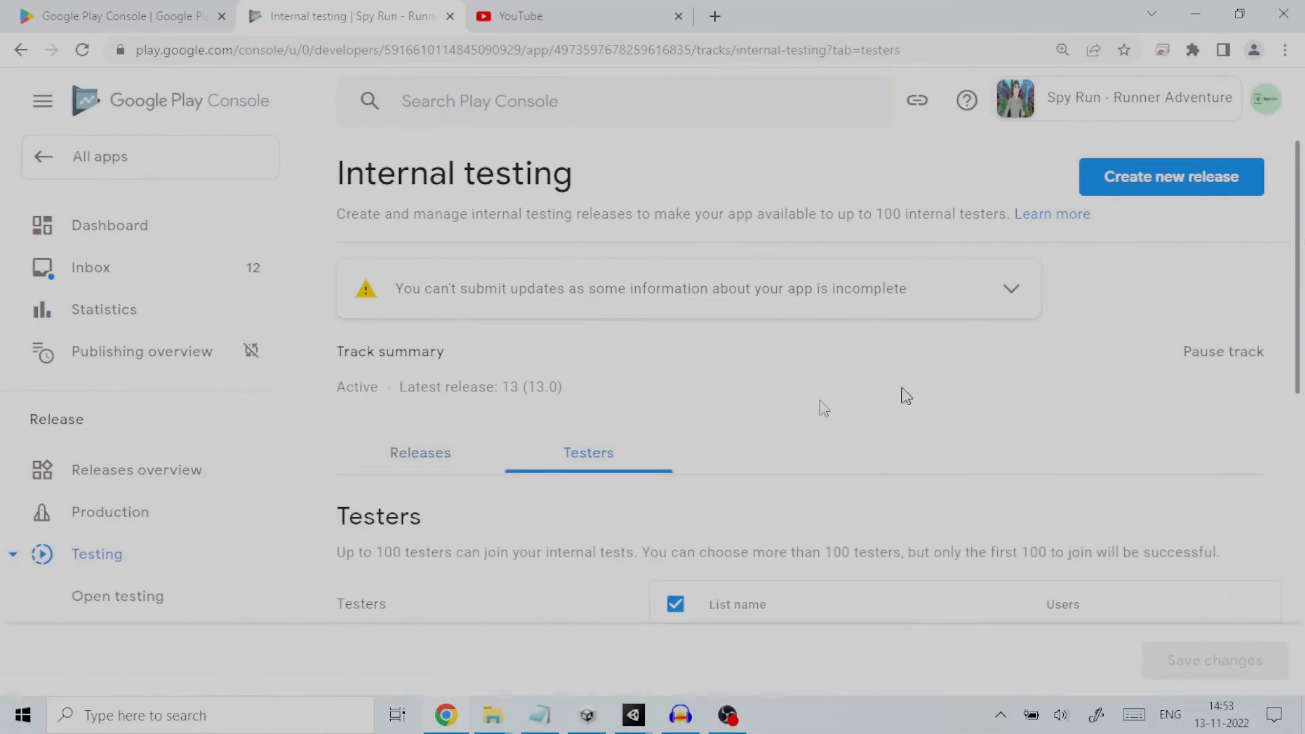
drag(1299, 230, 1299, 306)
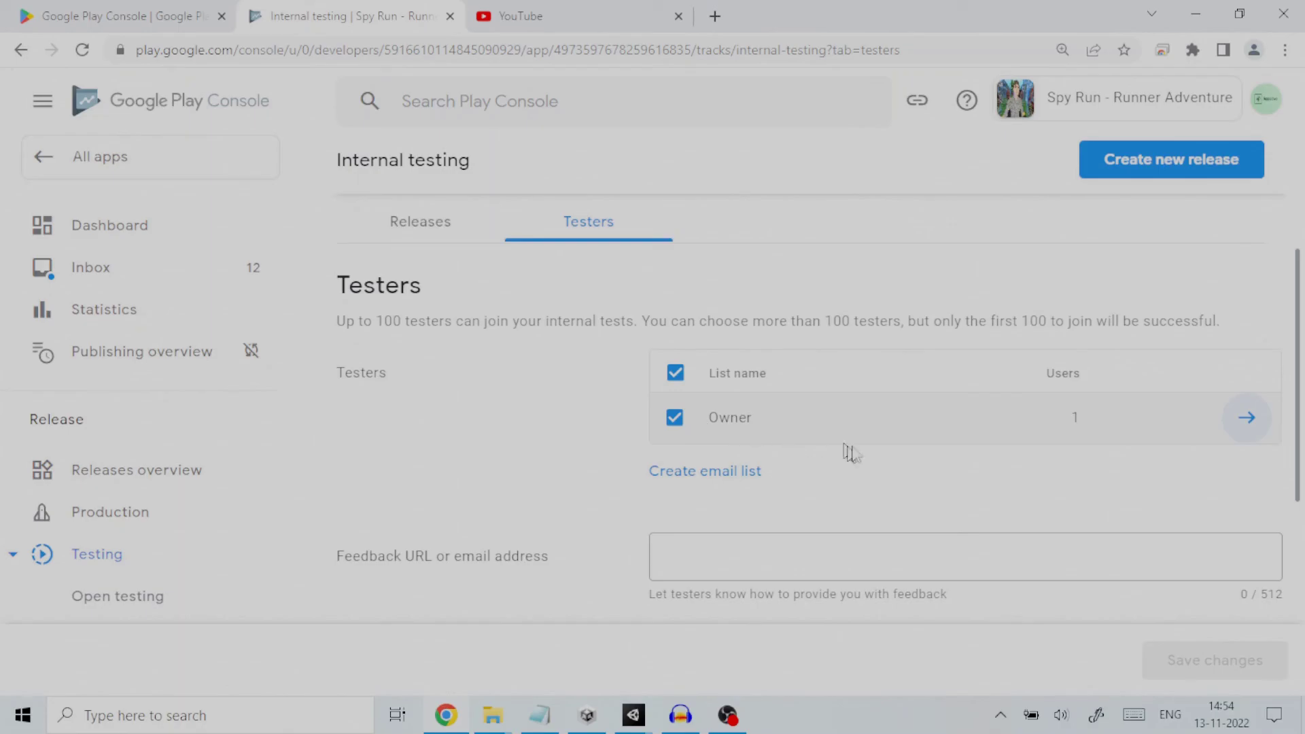
Paste the second tester's email address into the Owner list and add it.
click(1246, 418)
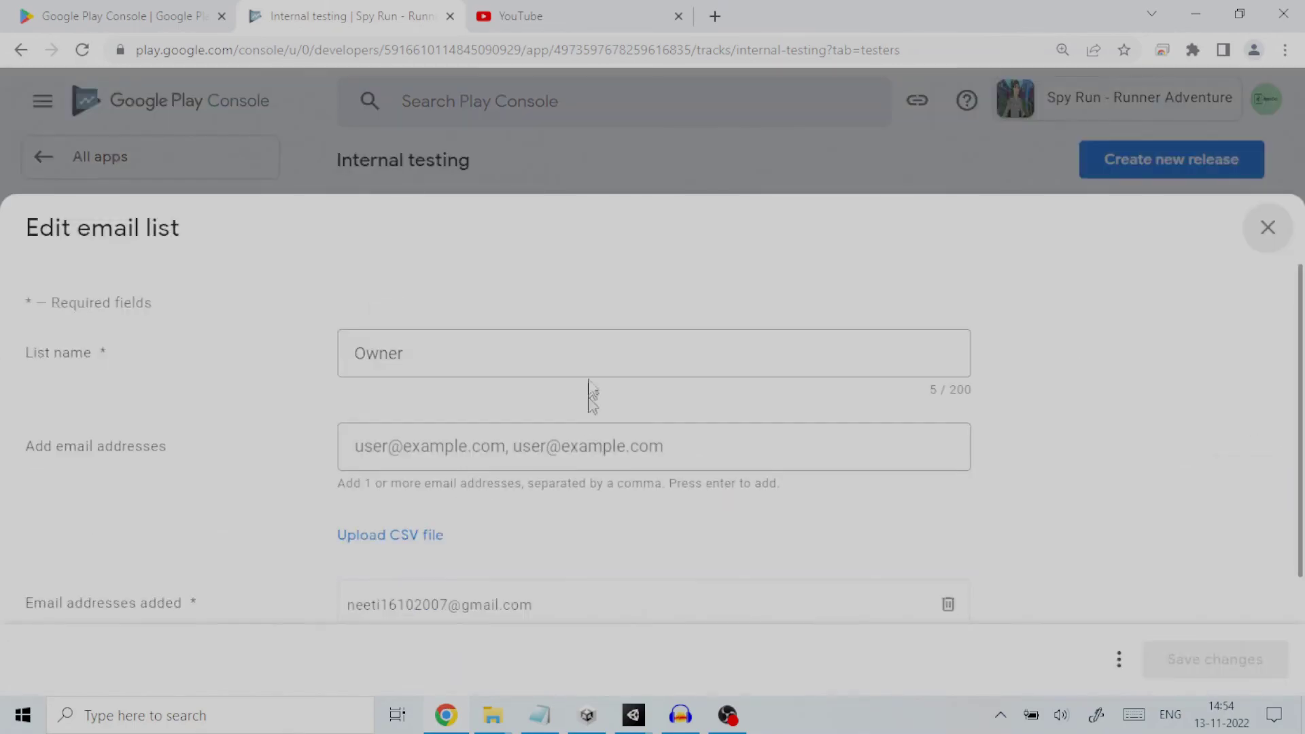
click(419, 461)
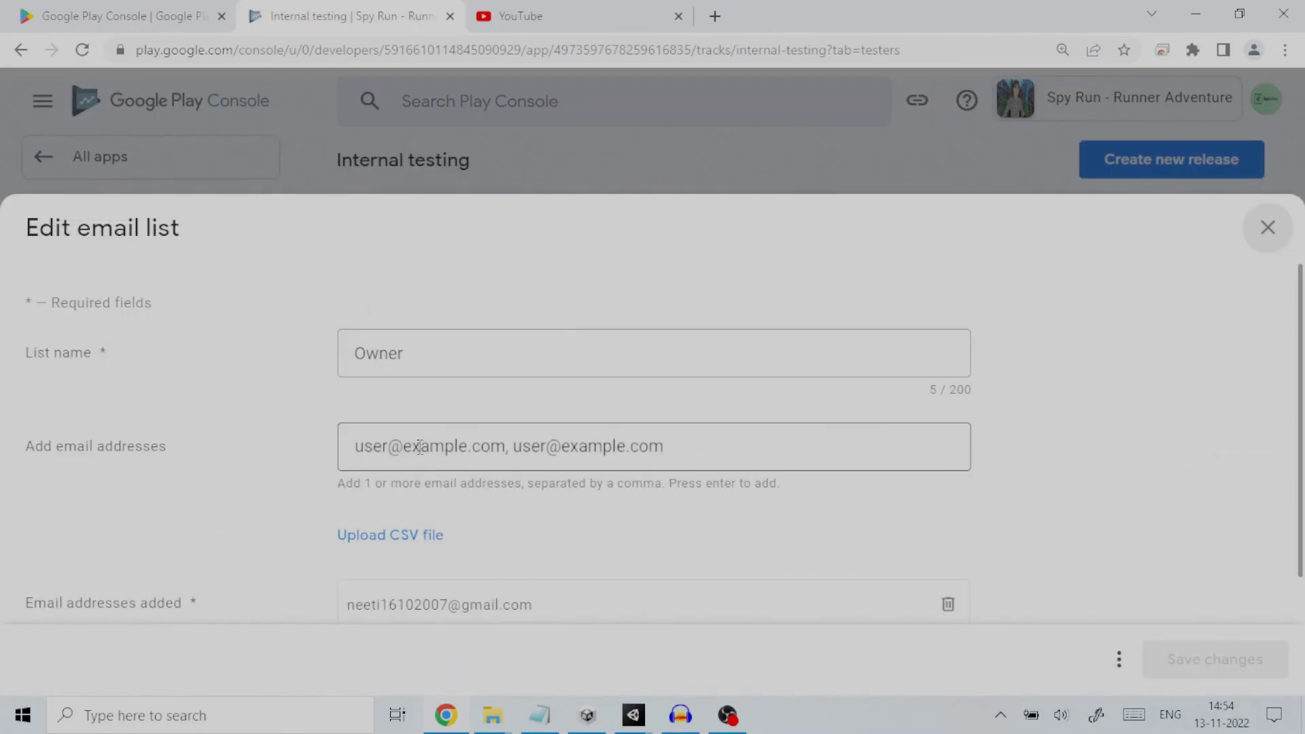
click(377, 447)
right_click(377, 447)
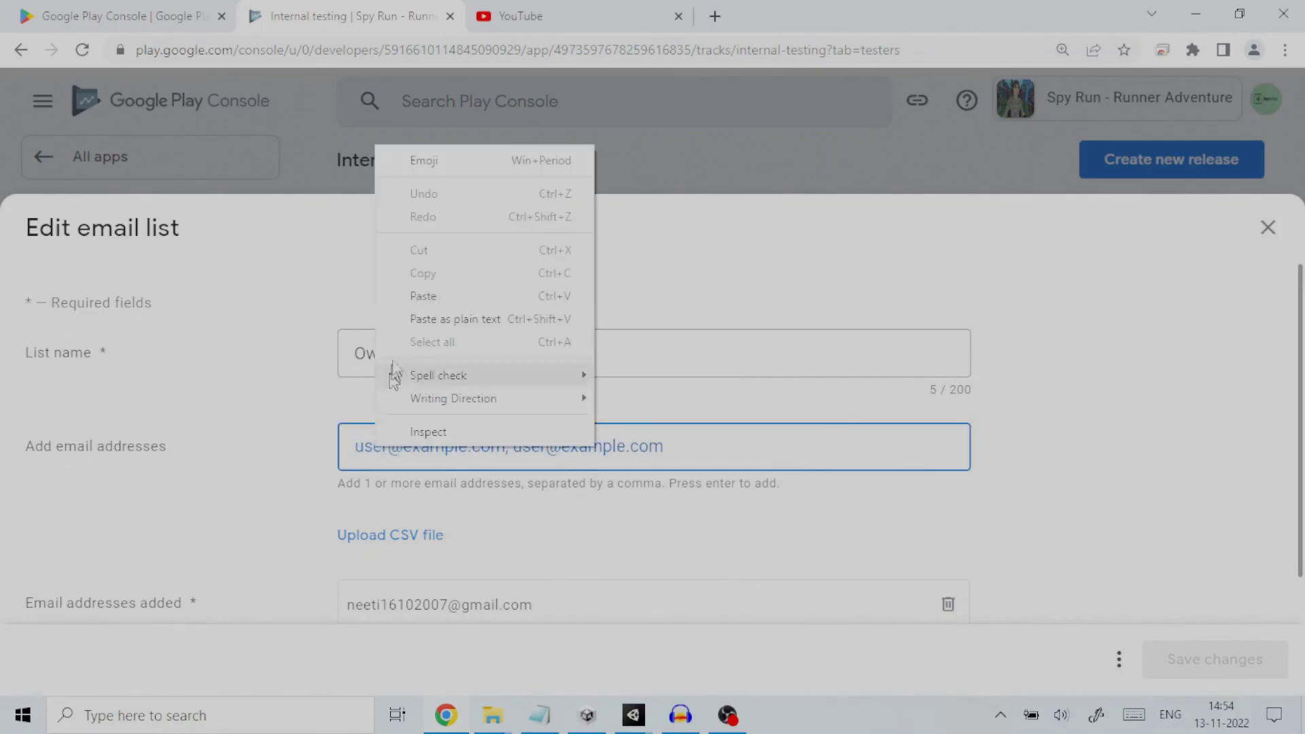
click(413, 299)
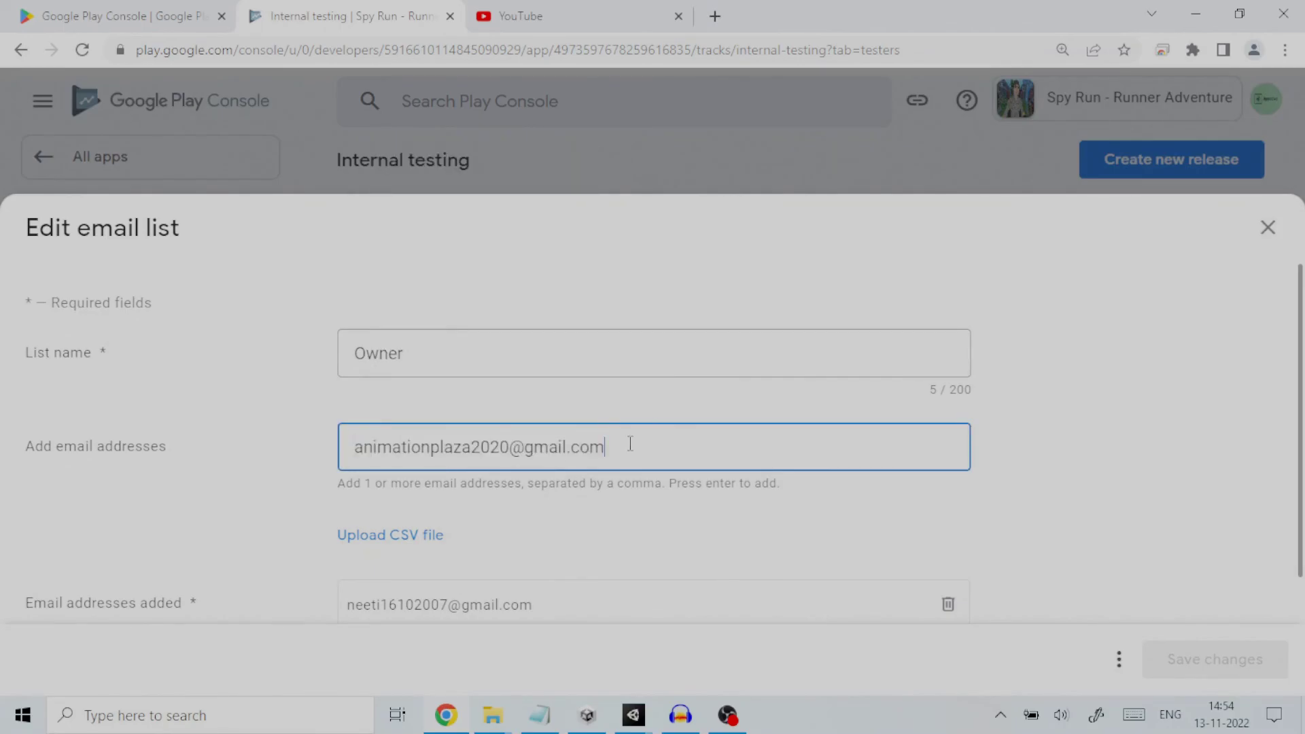
key(Return)
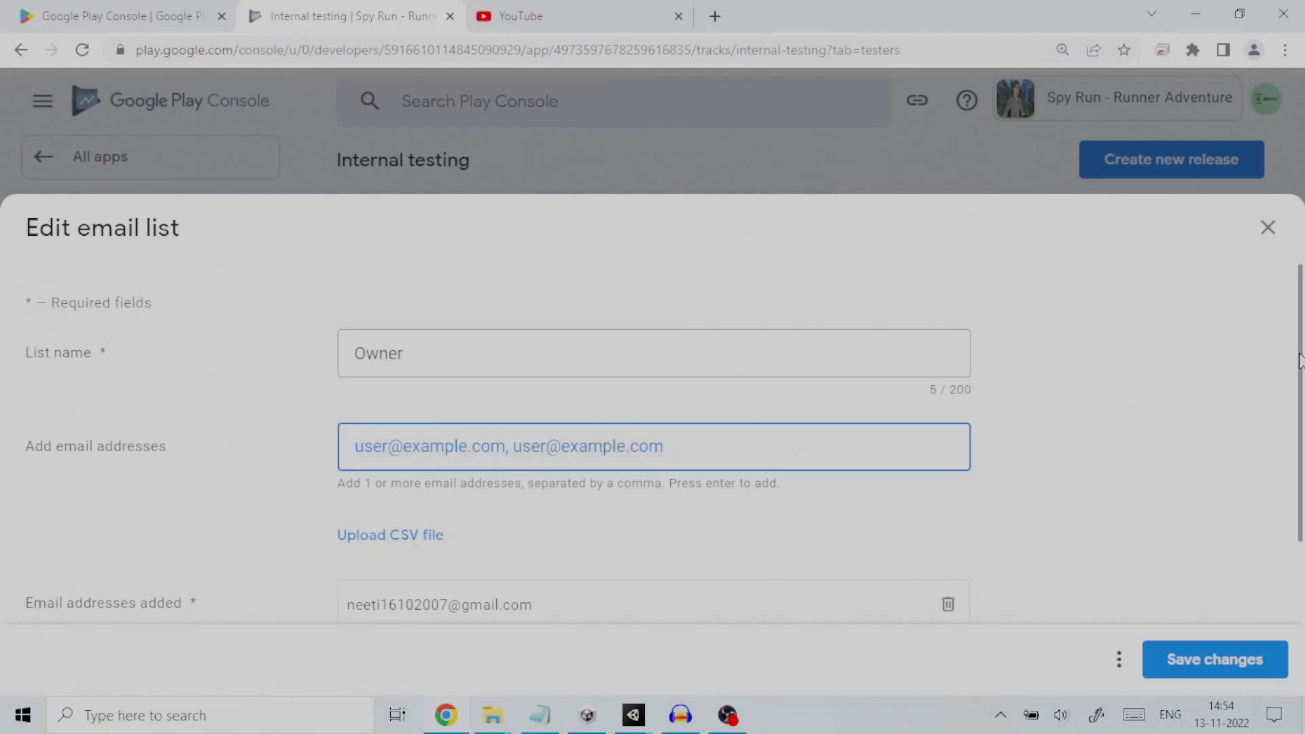
Dismiss the Upload CSV file dialog without uploading anything.
click(1122, 409)
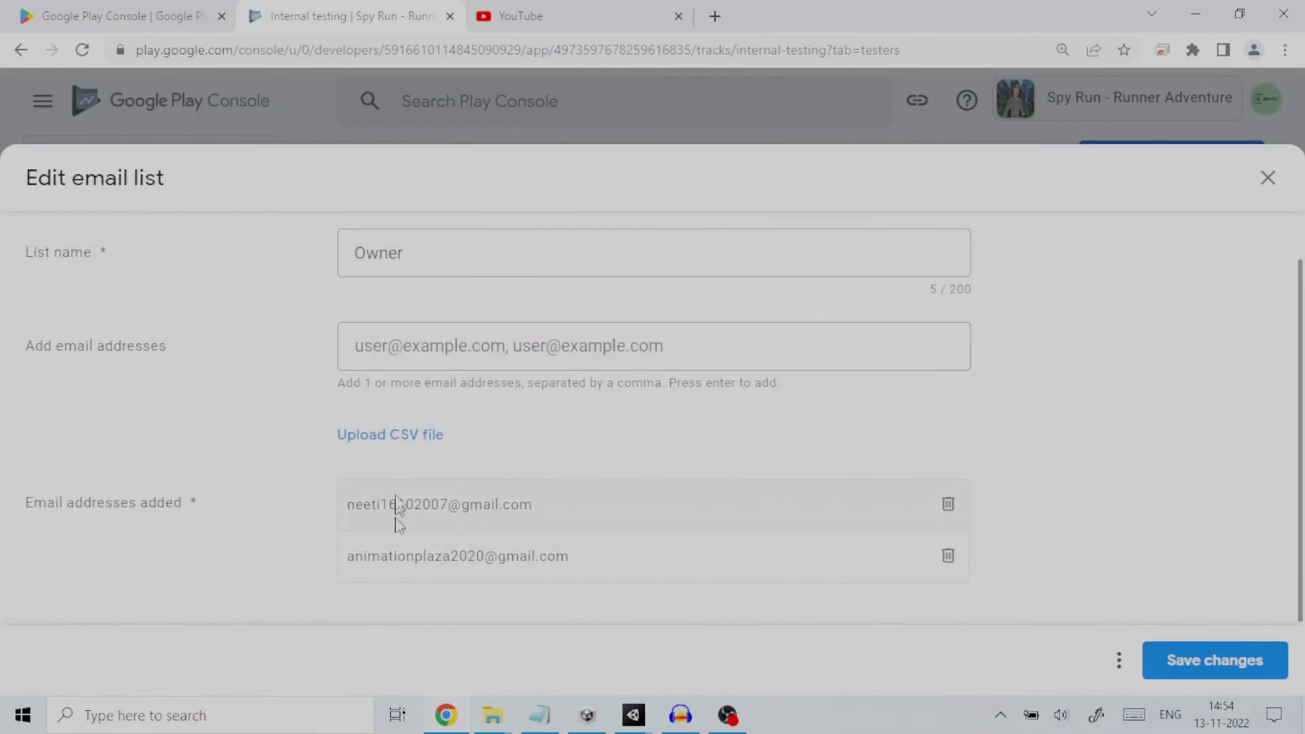
click(375, 435)
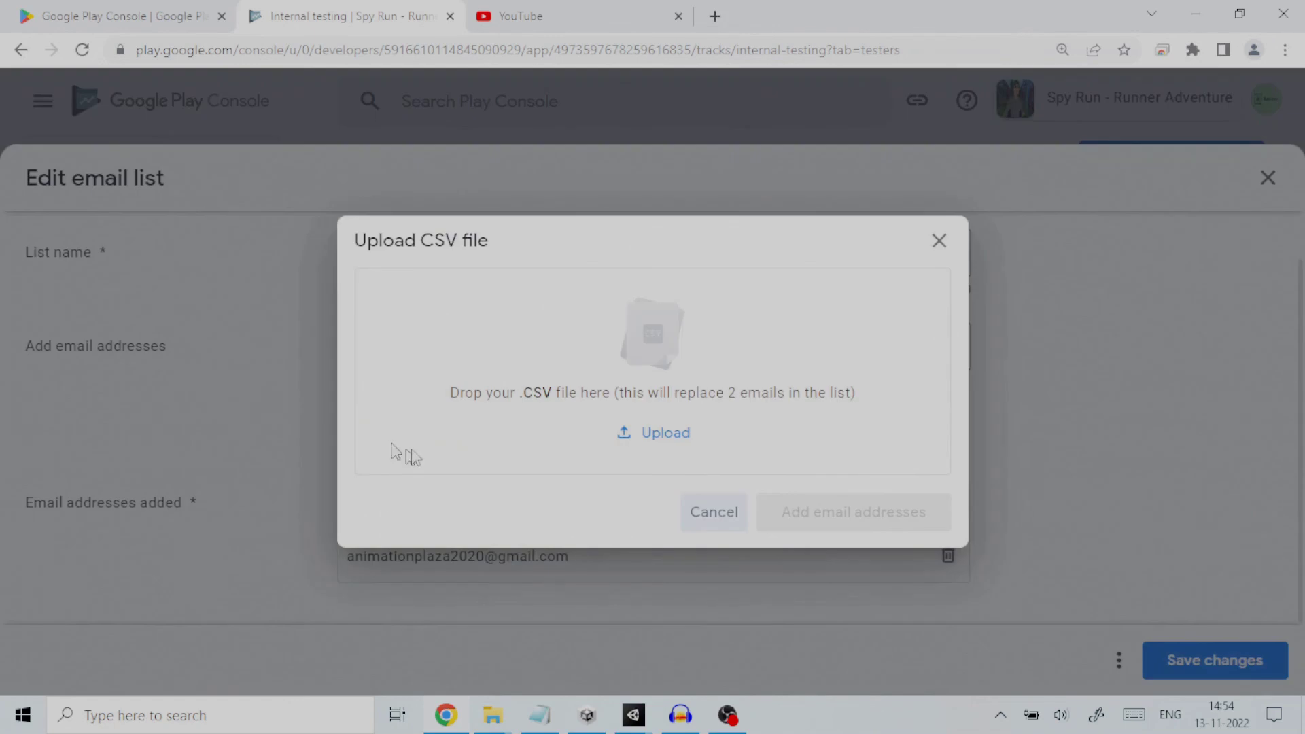
click(938, 241)
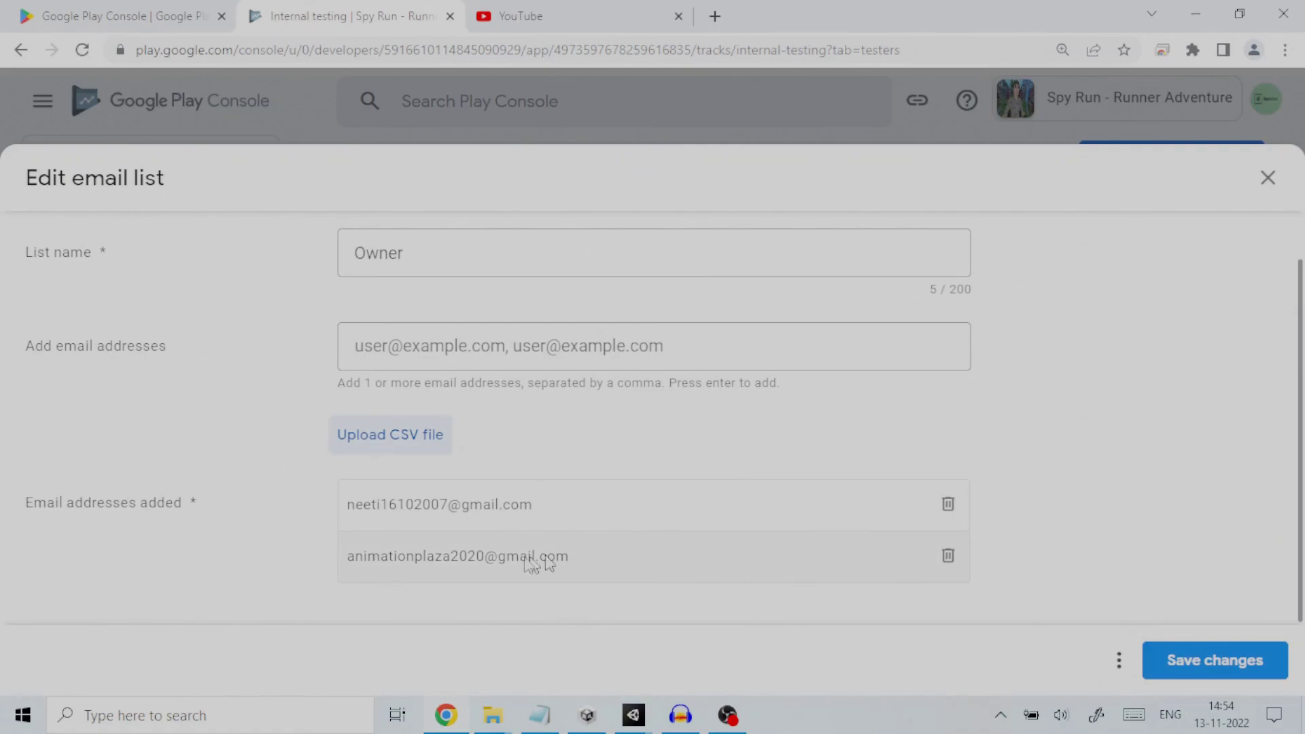
Confirm saving the two-tester Owner list, then copy the internal test's web join link.
click(1235, 664)
click(815, 429)
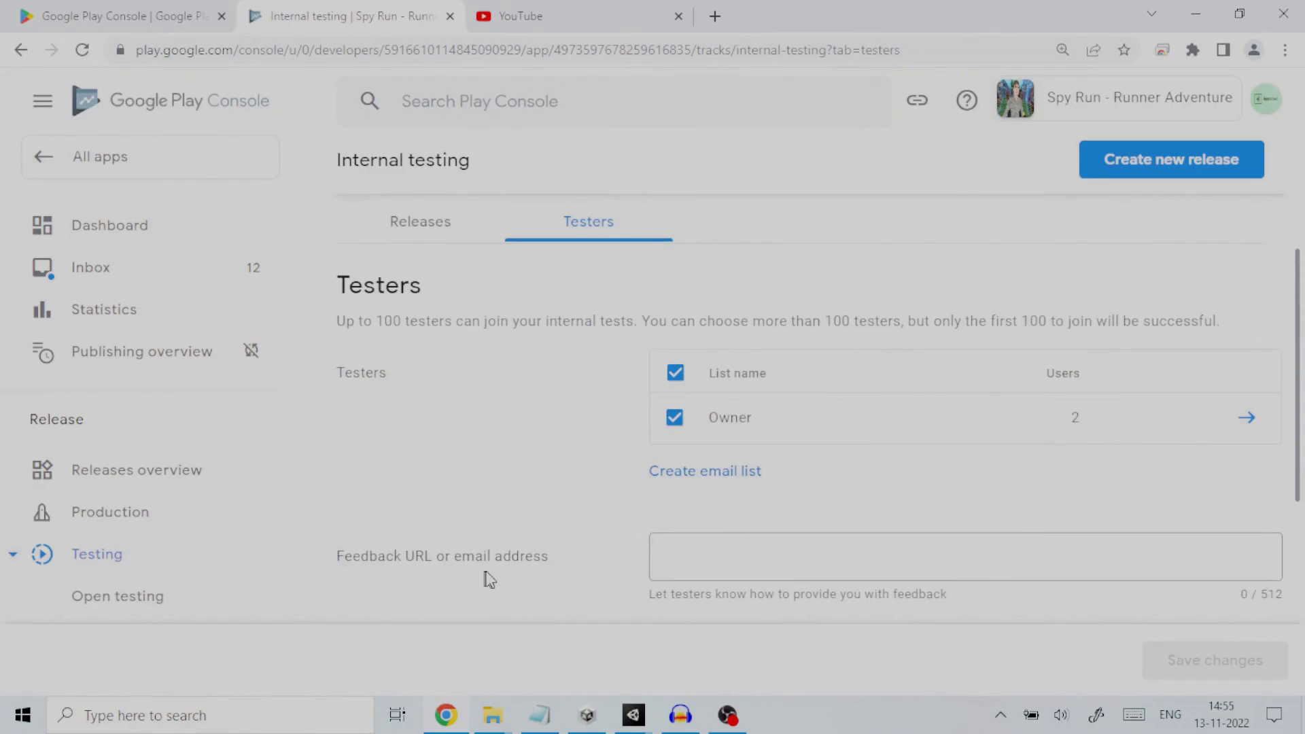
drag(370, 556, 541, 559)
click(779, 553)
drag(1299, 370, 1297, 539)
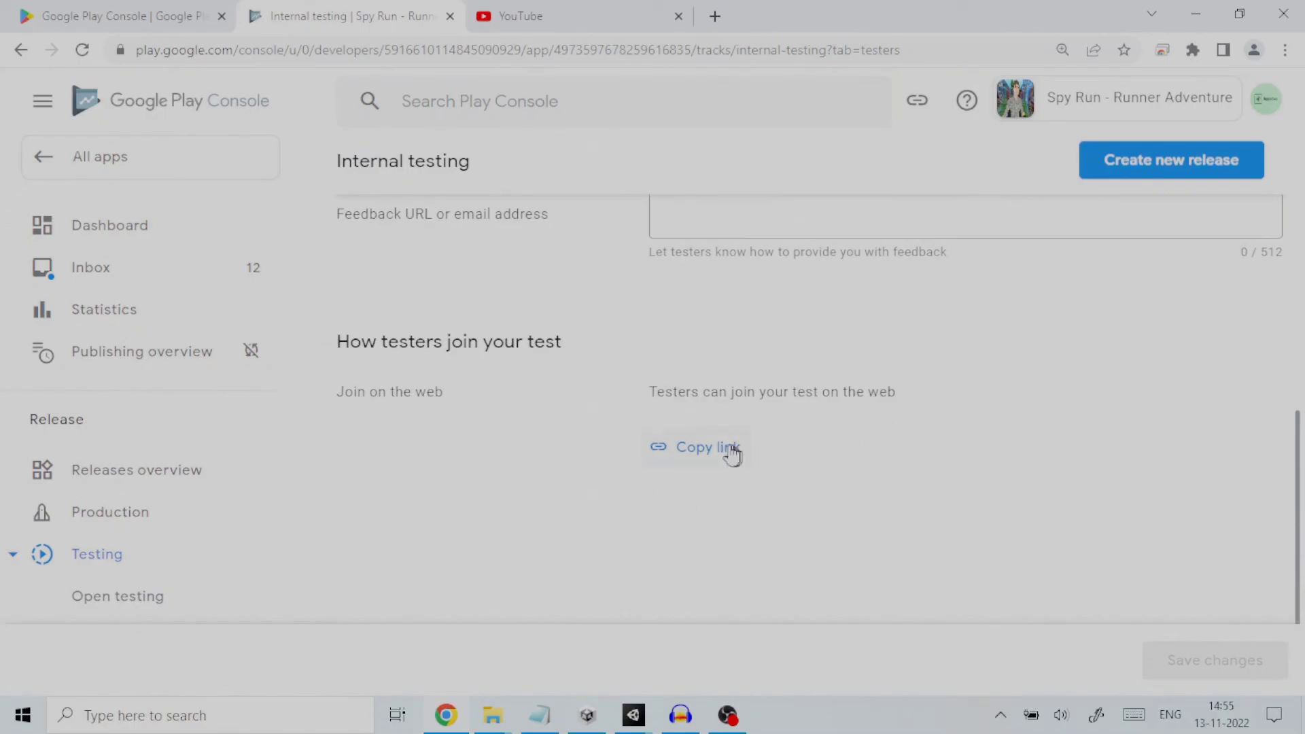
click(687, 454)
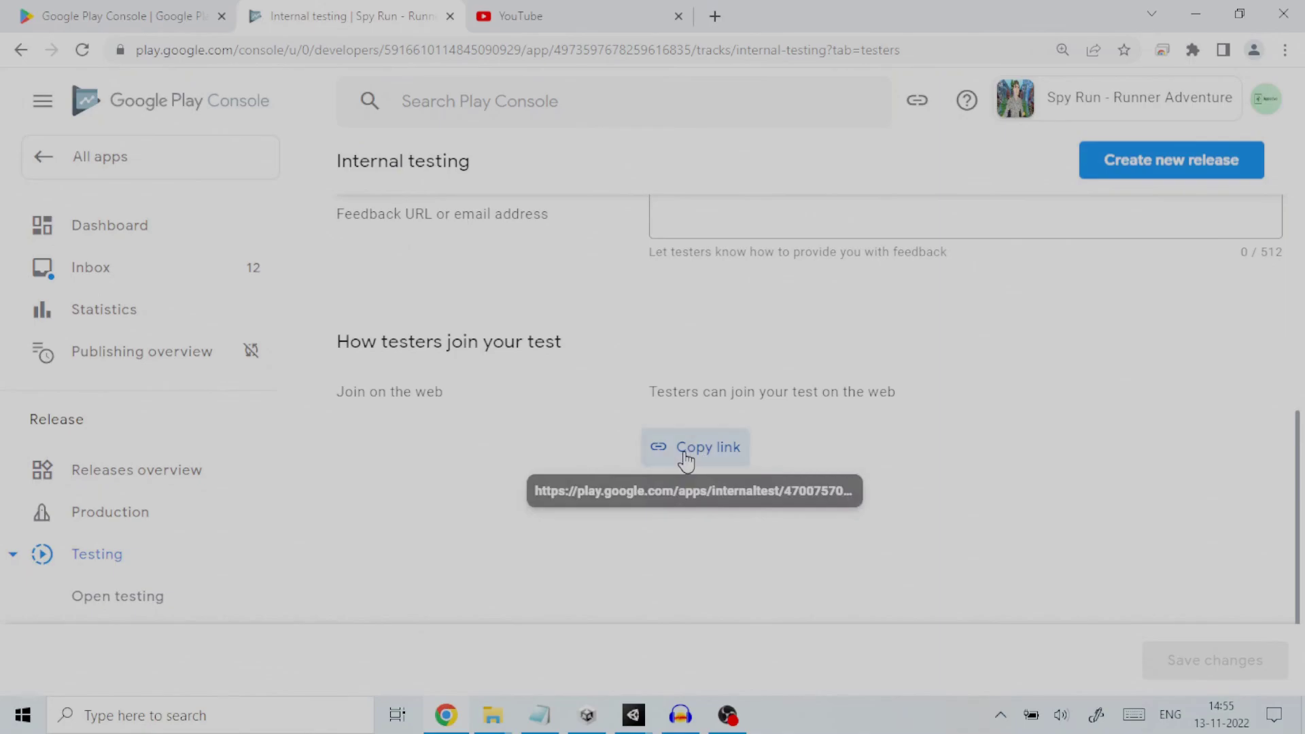